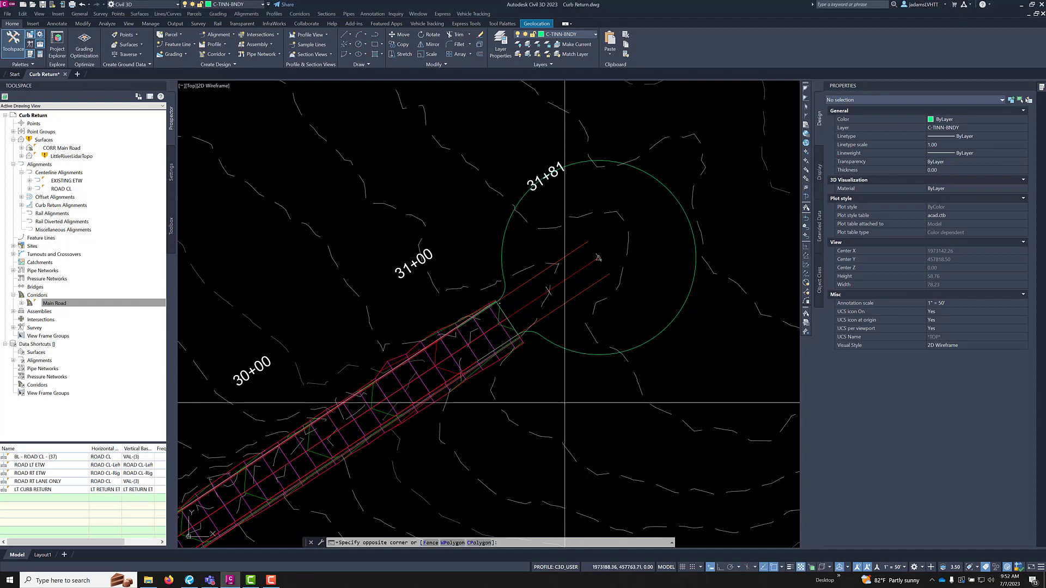
- Select the cul-de-sac boundary polyline to inspect it, then clear the selection
drag(572, 410, 556, 380)
click(569, 353)
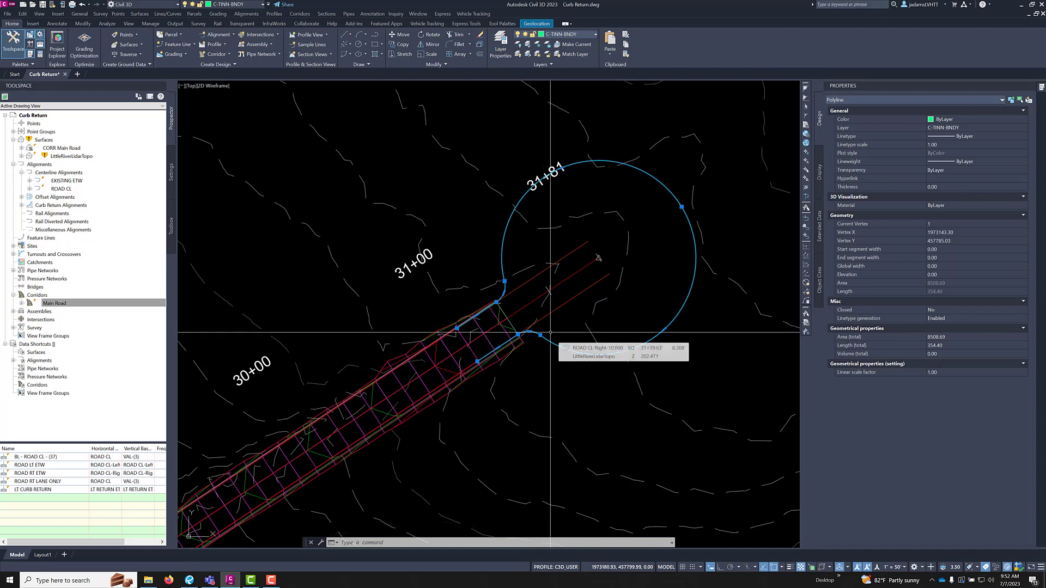
scroll(529, 337, up, 2)
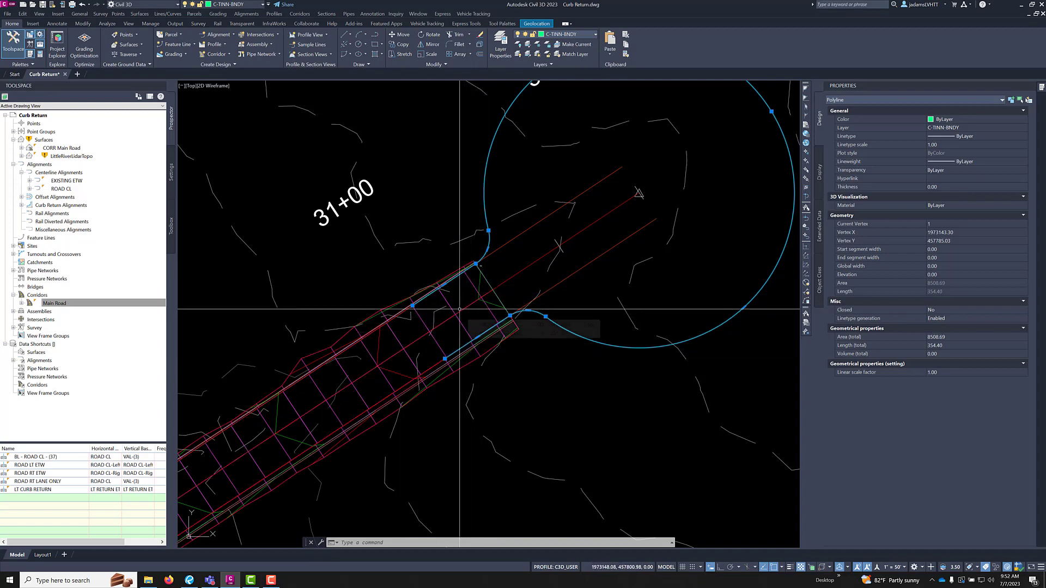
scroll(410, 410, down, 5)
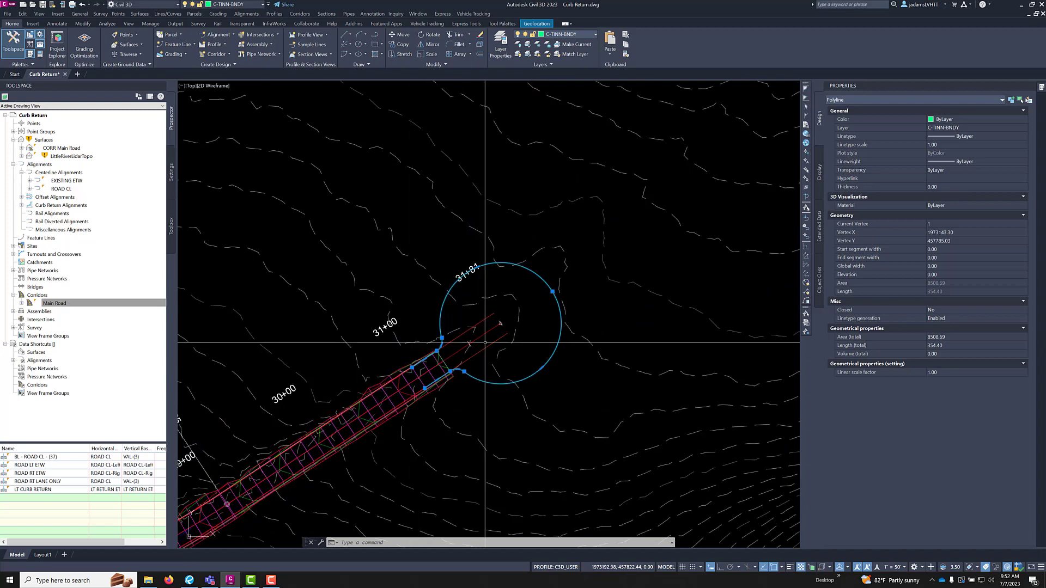
scroll(484, 342, up, 5)
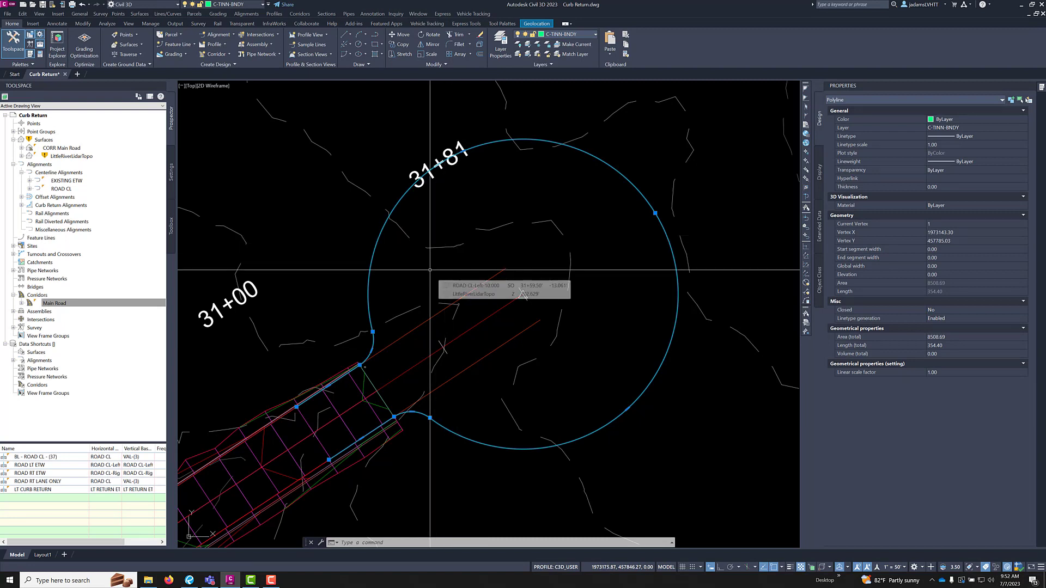
key(Escape)
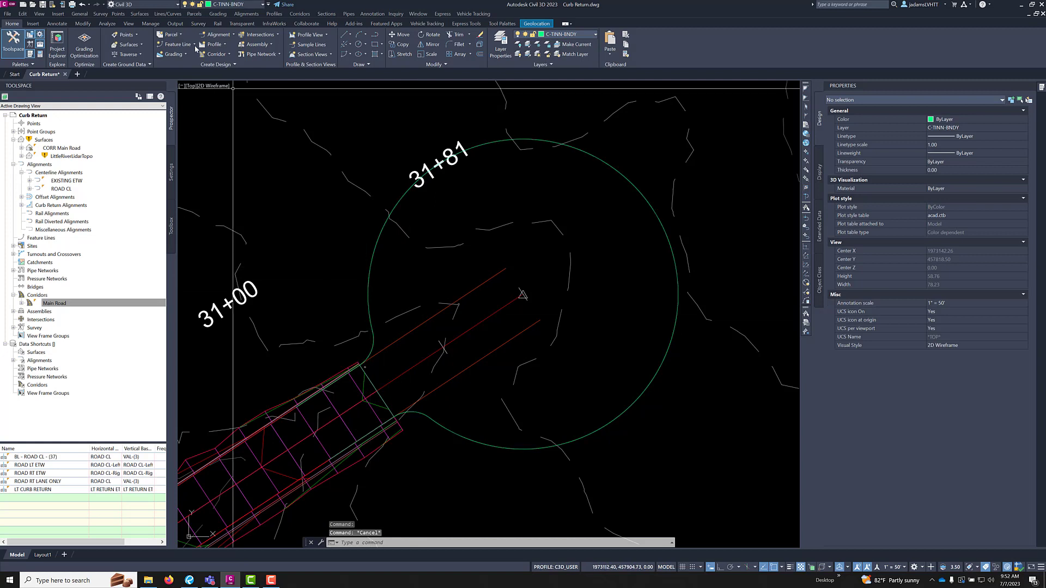
- Create an alignment named 'culdesac eop' from the cul-de-sac edge polyline, accepting its direction
click(218, 34)
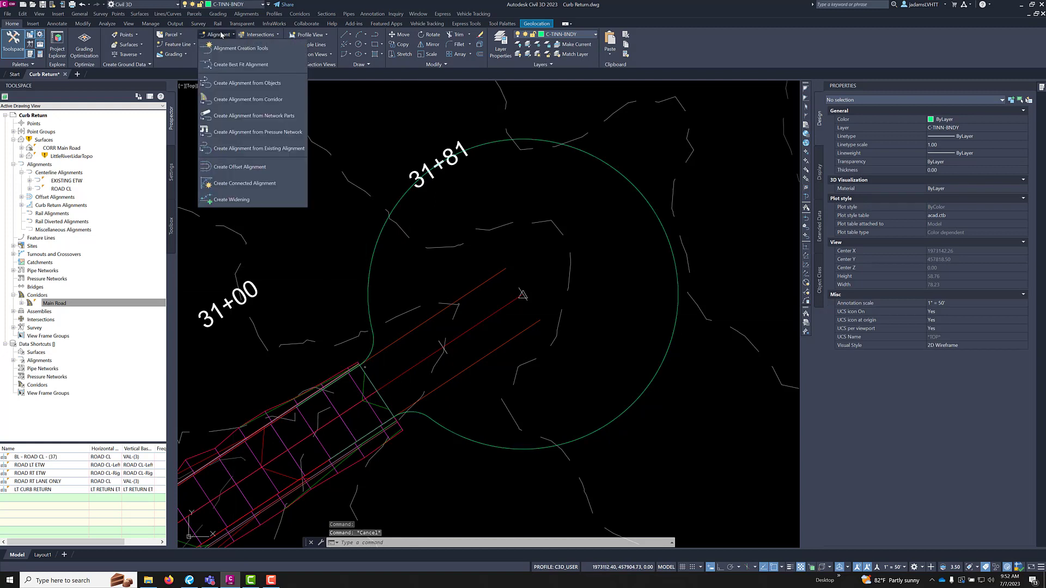
click(235, 83)
click(397, 200)
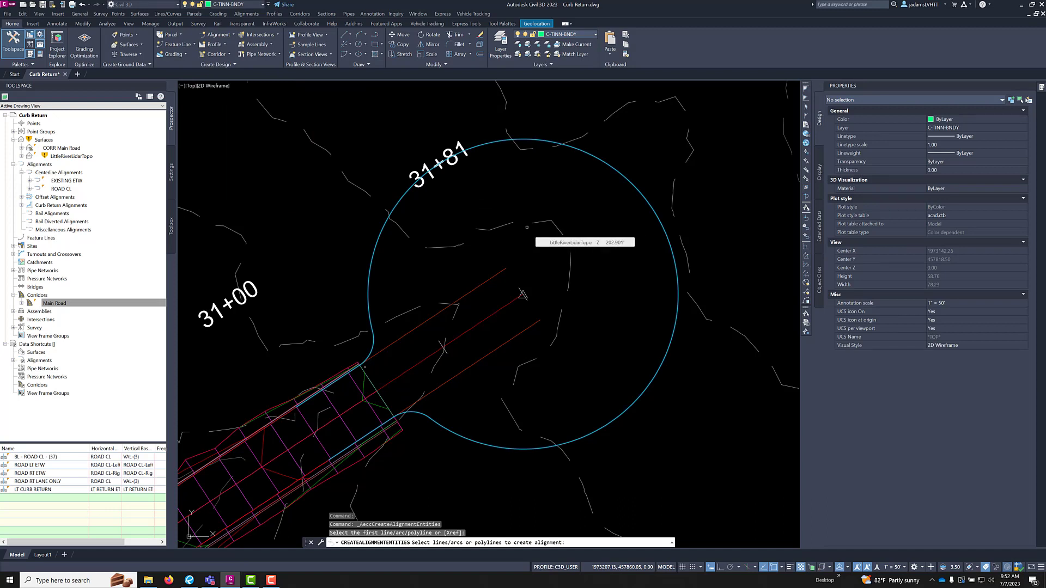
key(Return)
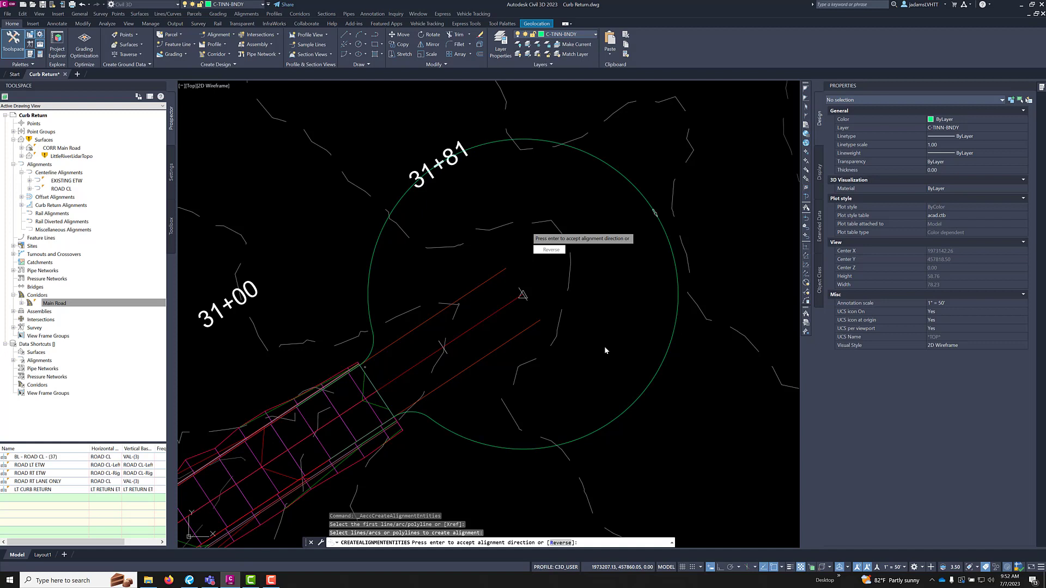
key(Return)
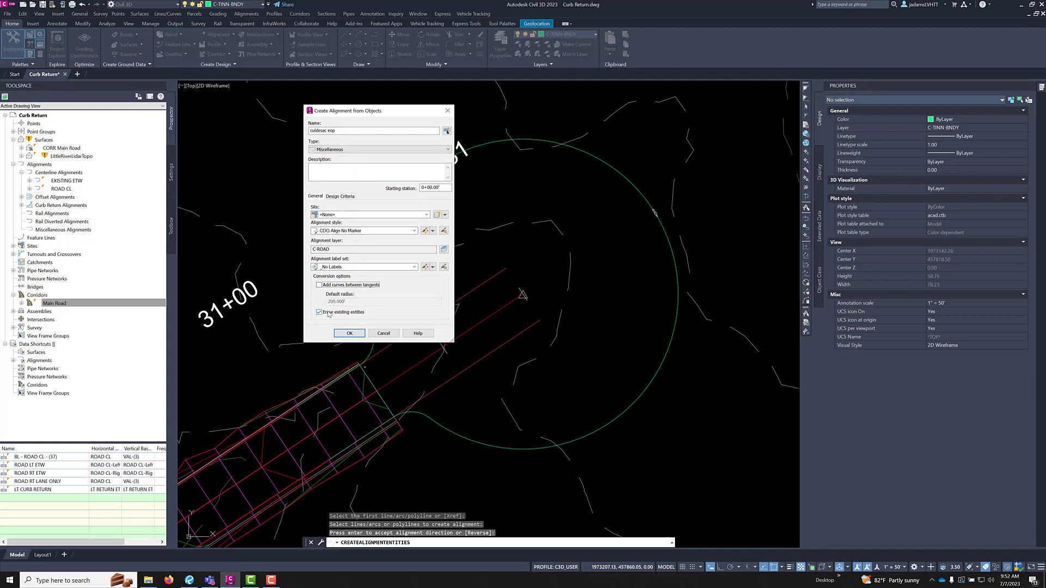
click(348, 333)
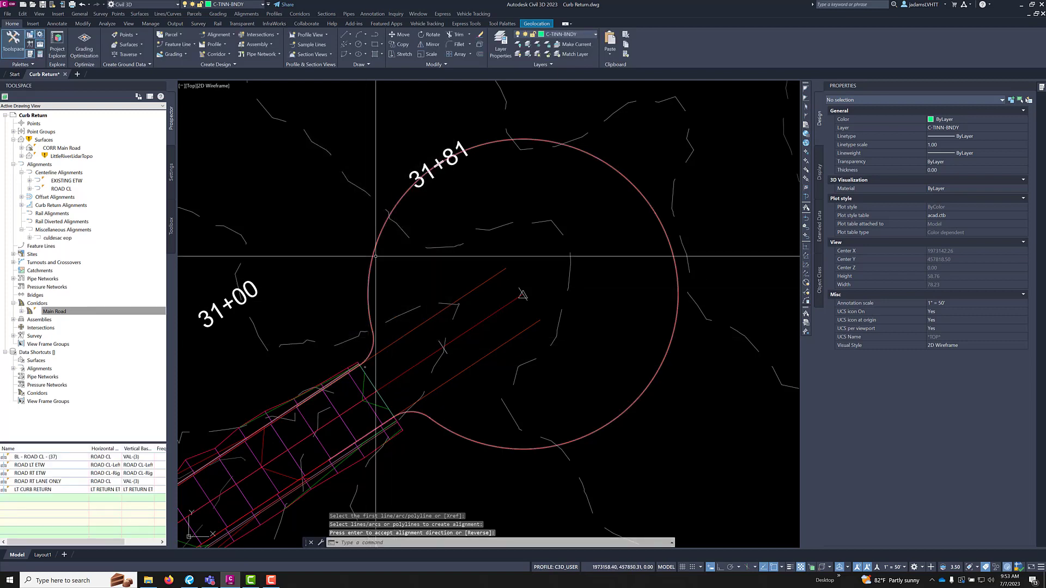
- Sample surface profiles along culdesac eop from CORR Main Road and LittleRiverLidarTopo
click(215, 44)
click(240, 58)
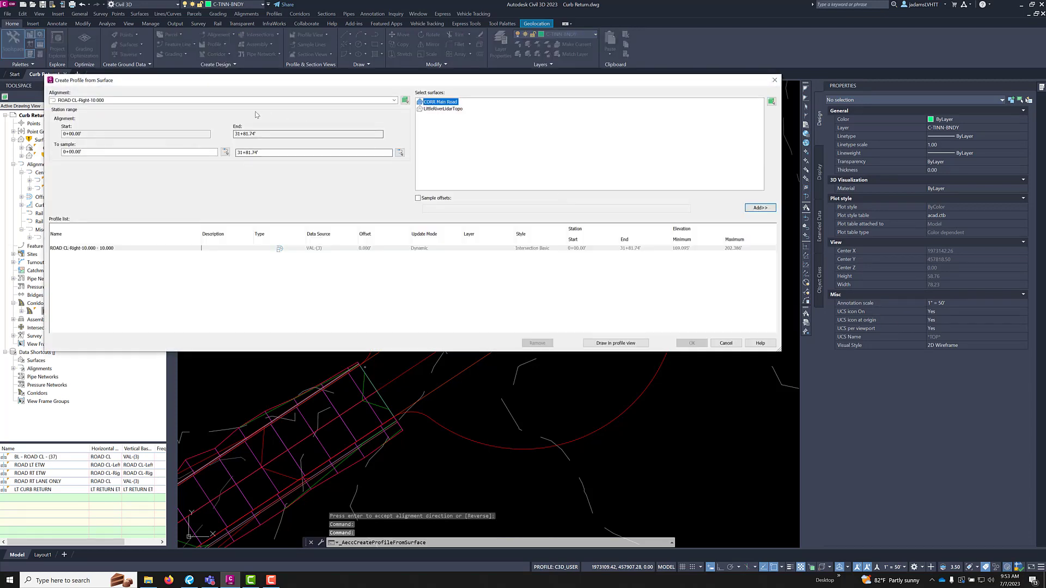
click(82, 102)
click(77, 108)
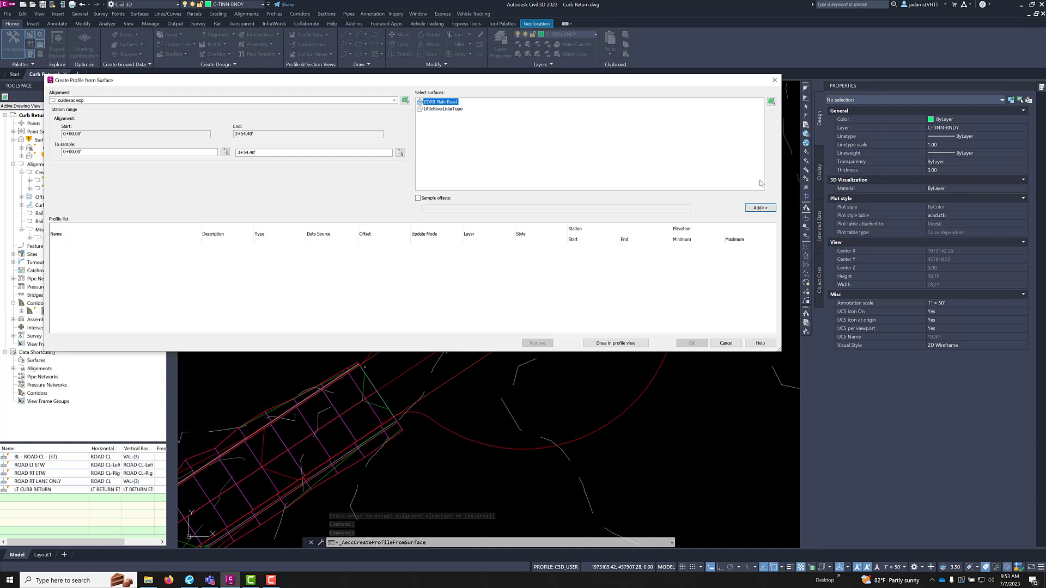
click(759, 208)
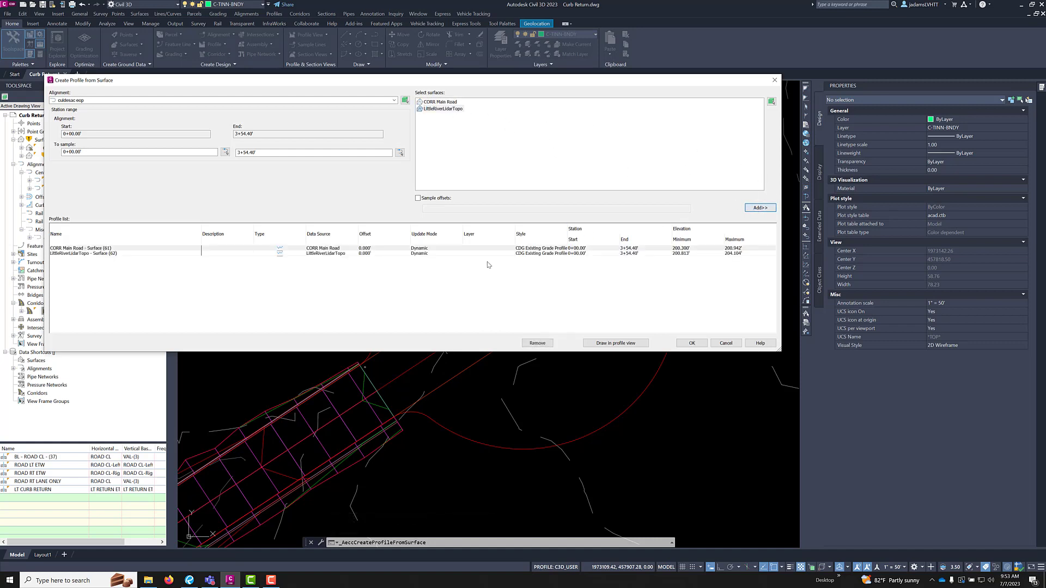
- Style the CORR Main Road surface profile as CDG Finish Grade Profile
click(556, 251)
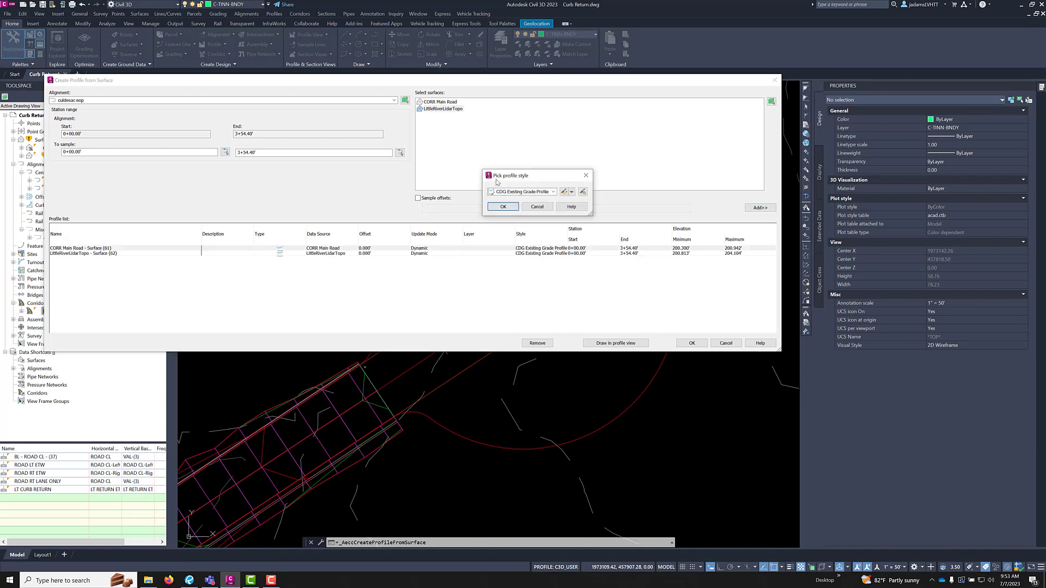
click(535, 193)
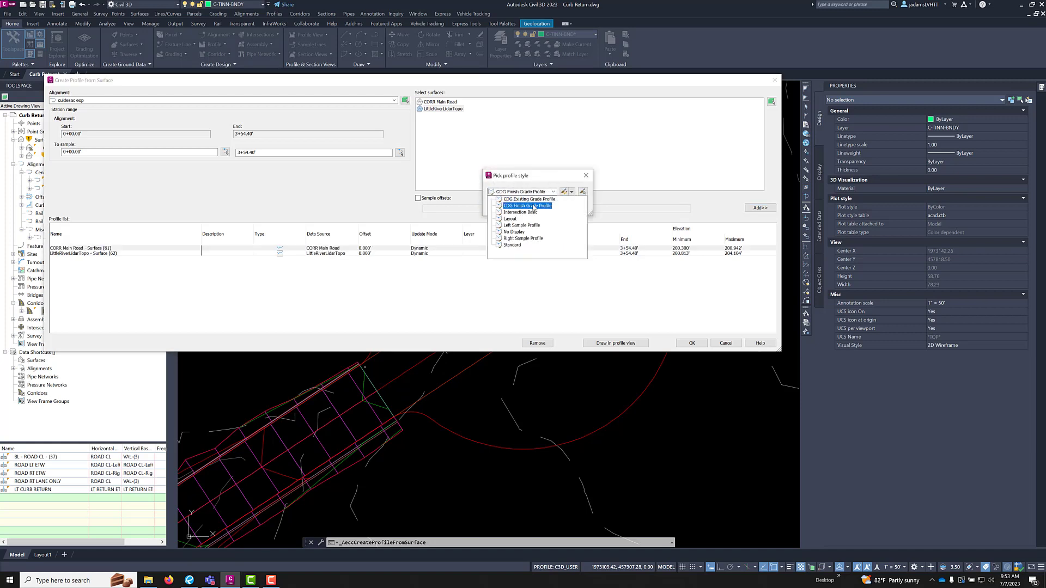
click(534, 206)
click(504, 207)
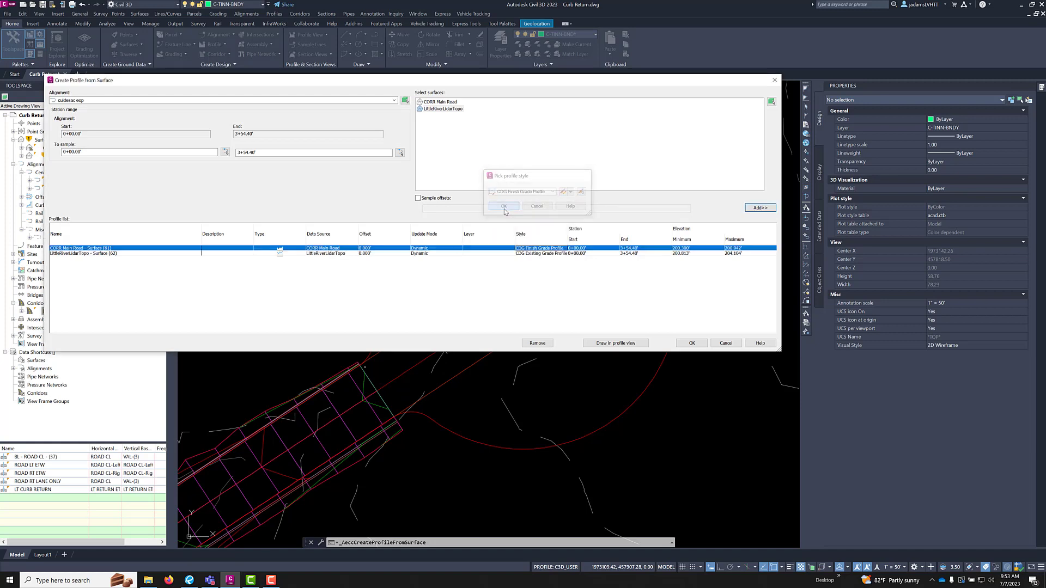
click(618, 343)
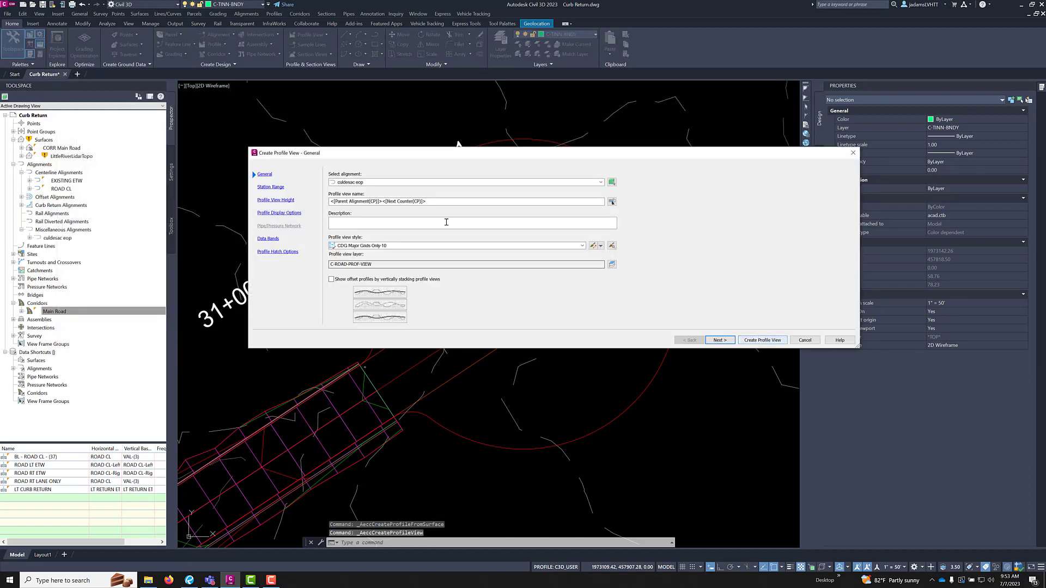
- Create the culdesac eop PROFILE view and place it at a picked origin
click(269, 187)
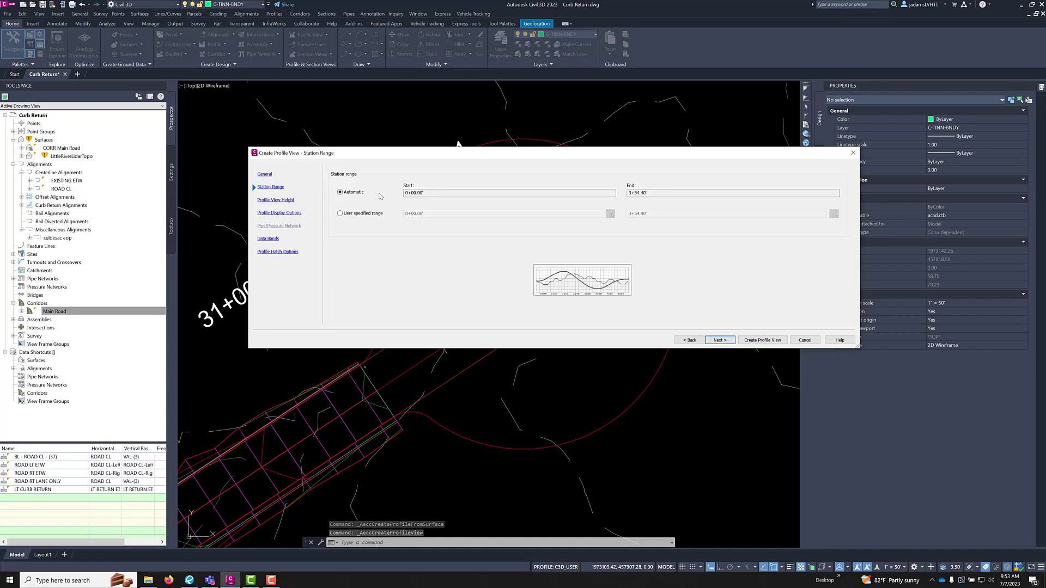
click(761, 340)
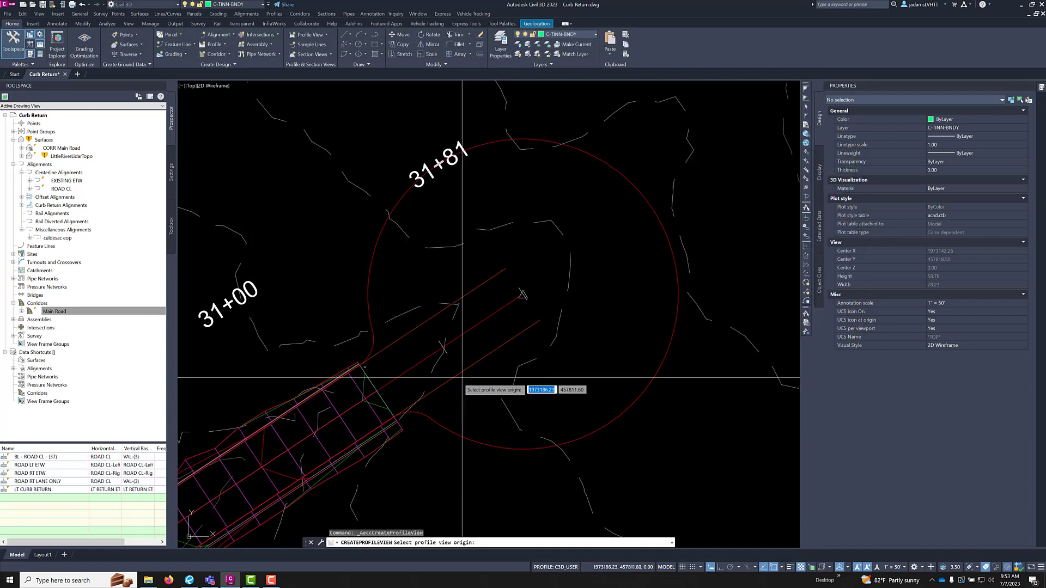
scroll(443, 403, down, 10)
scroll(606, 393, up, 6)
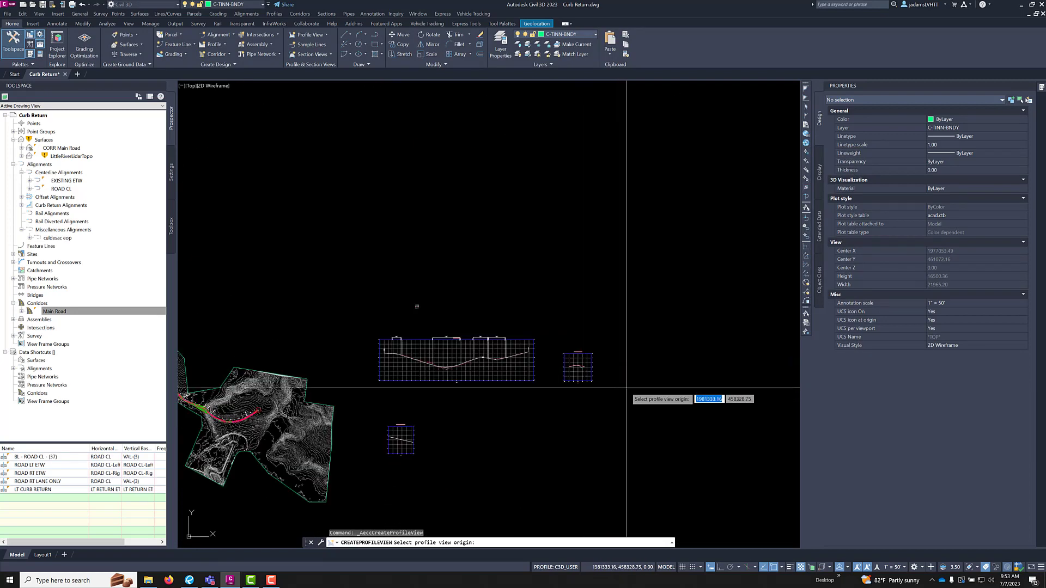
click(655, 372)
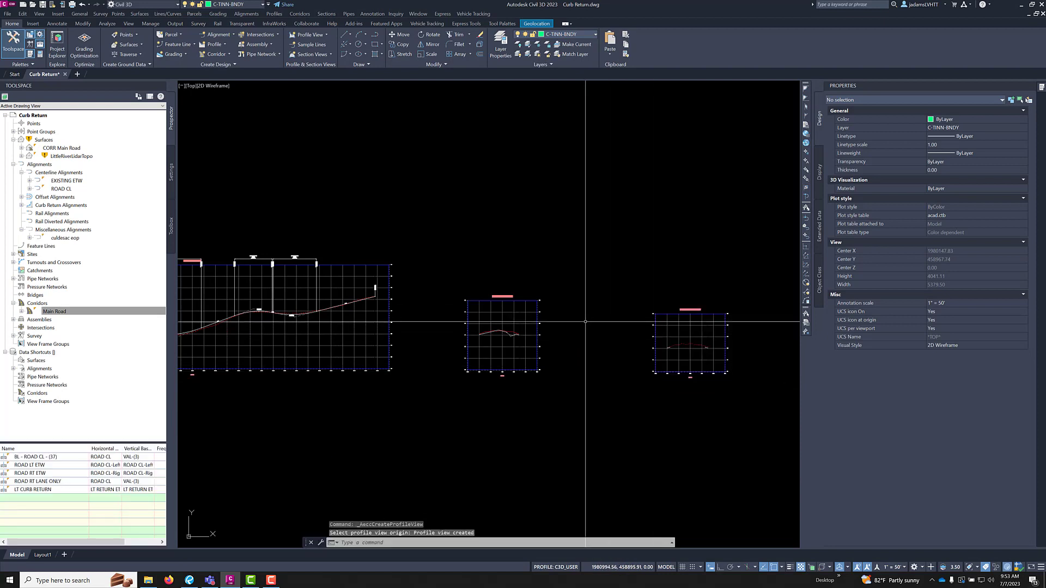
key(Escape)
- Delete the extra middle profile view and stray fragment, then center the new profile view
click(512, 311)
key(Delete)
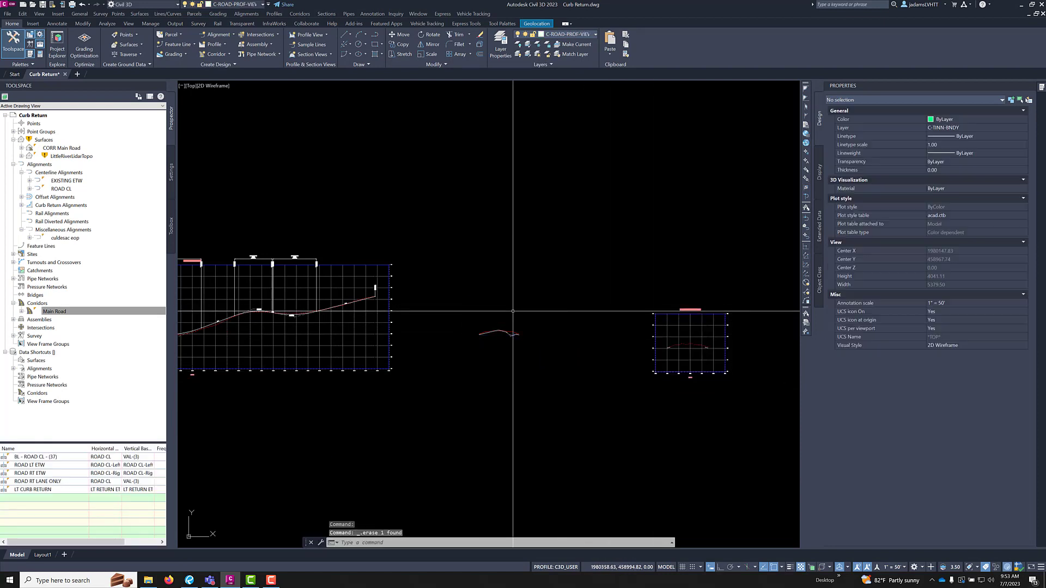
click(543, 280)
click(434, 374)
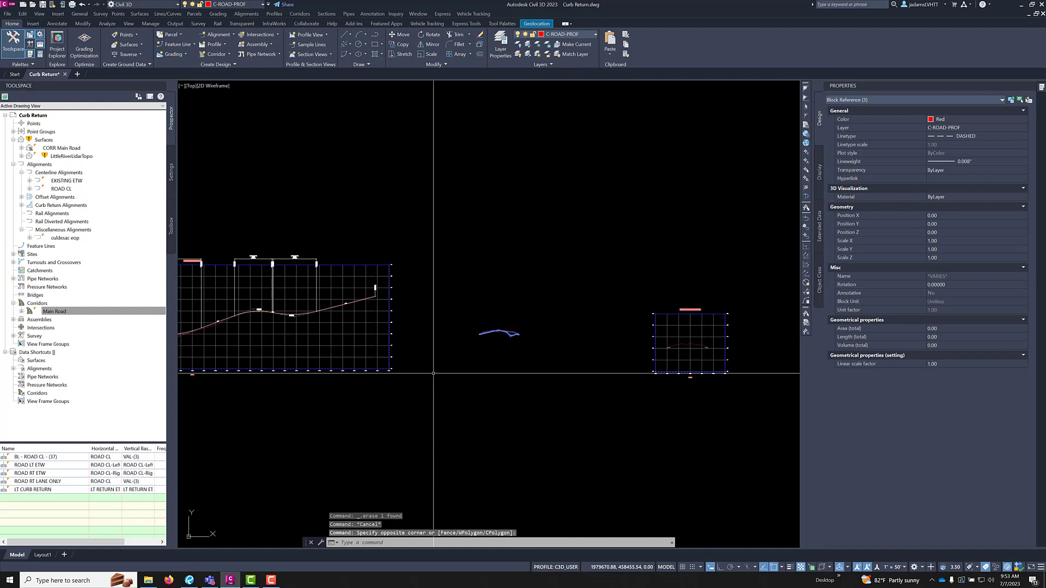
key(Delete)
scroll(730, 341, up, 6)
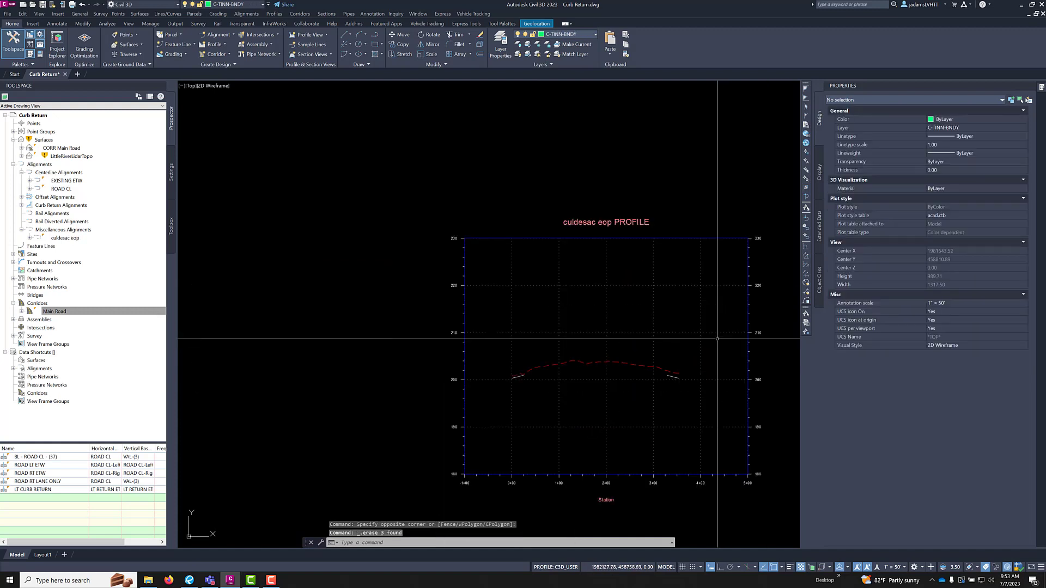
middle_drag(588, 339, 536, 282)
scroll(462, 297, up, 10)
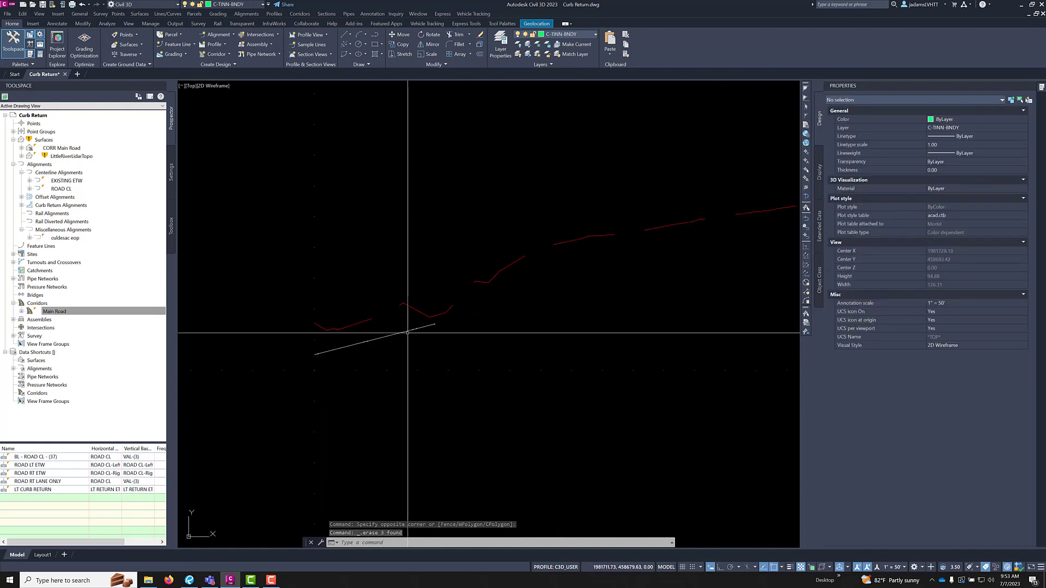
scroll(312, 367, down, 10)
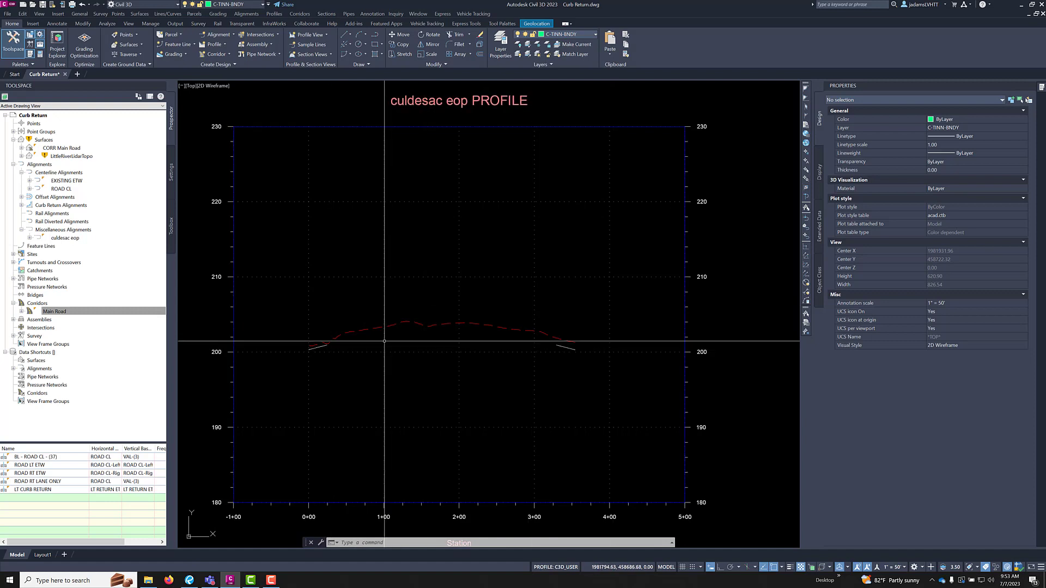
- Create a new design profile in the culdesac eop profile view
click(220, 47)
click(229, 74)
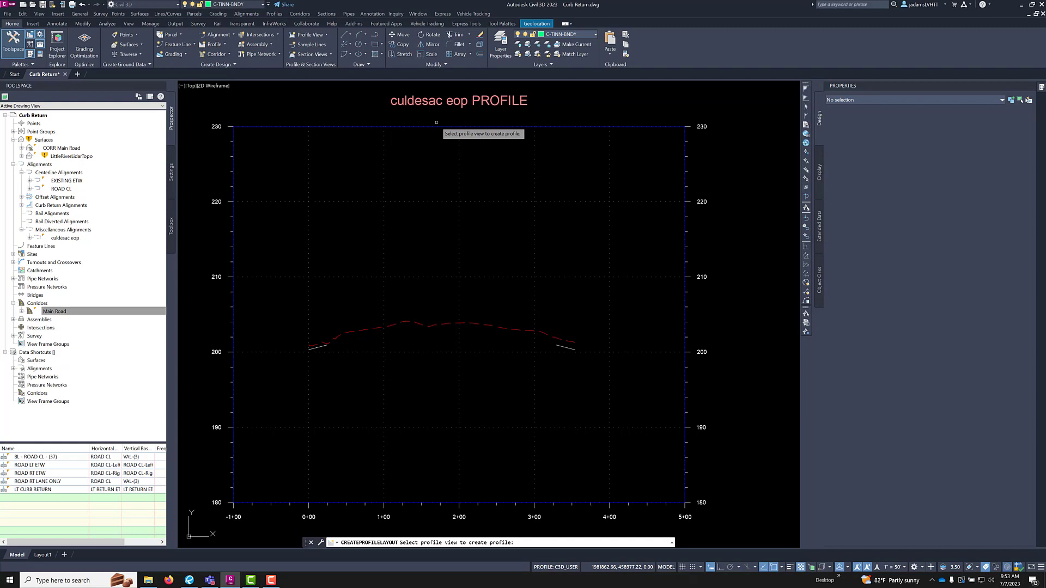
click(382, 178)
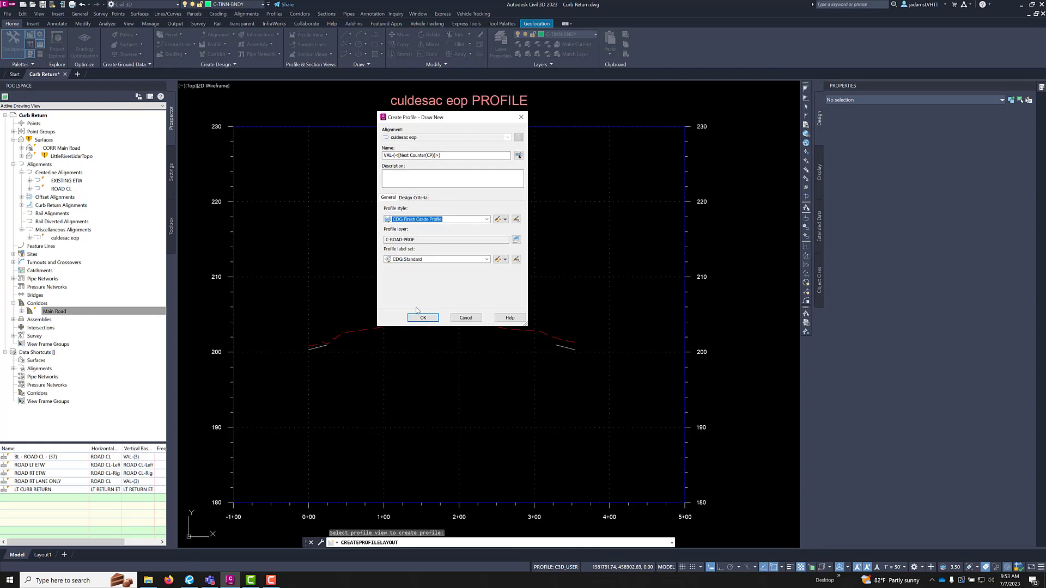
click(422, 318)
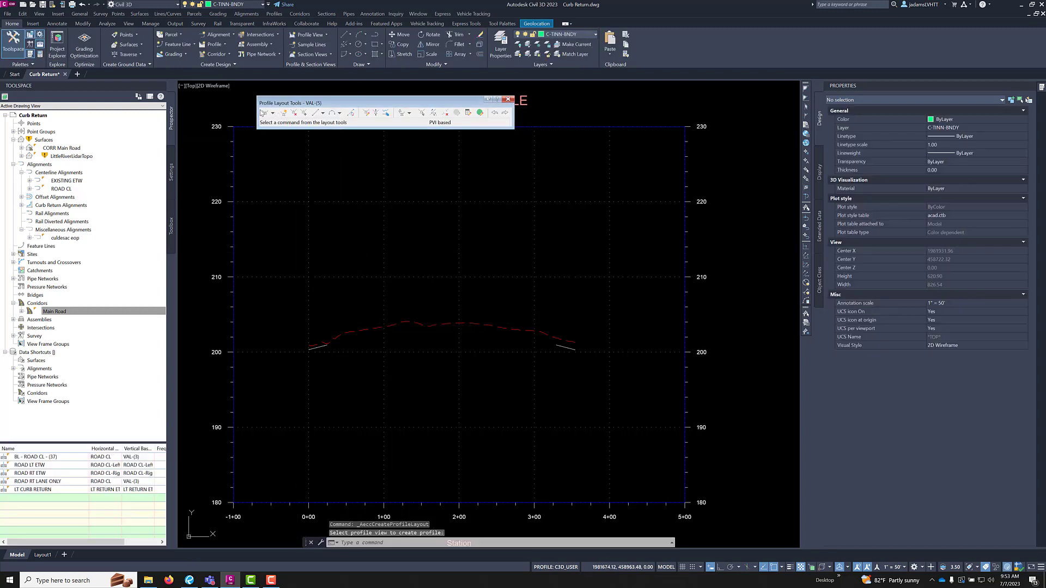
- Draw a 0.00% tangent from PVI 0+24.43 to 3+29.23 at elevation 200.942
click(263, 113)
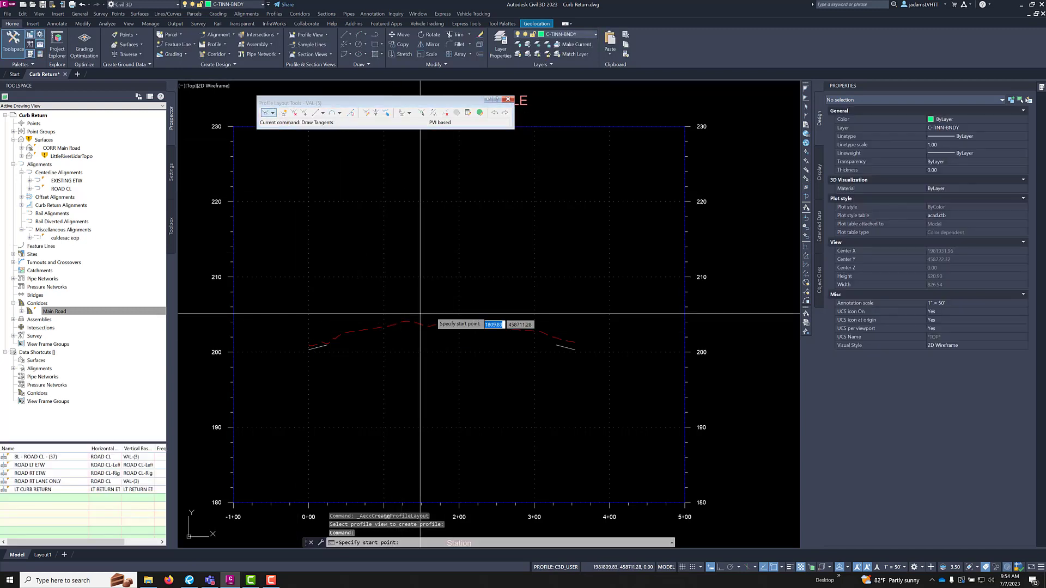
scroll(311, 354, up, 6)
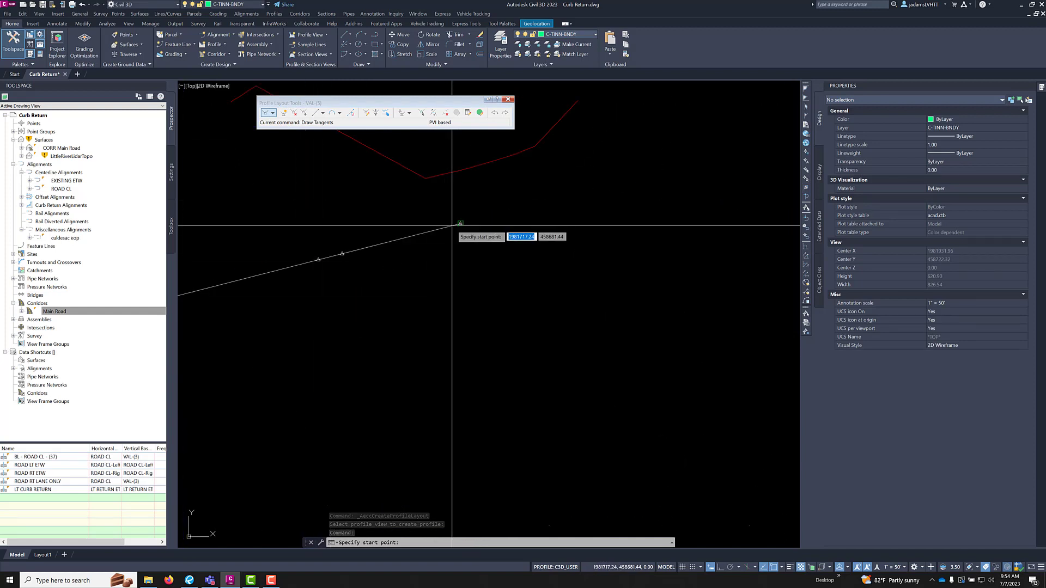
click(452, 225)
scroll(310, 273, down, 5)
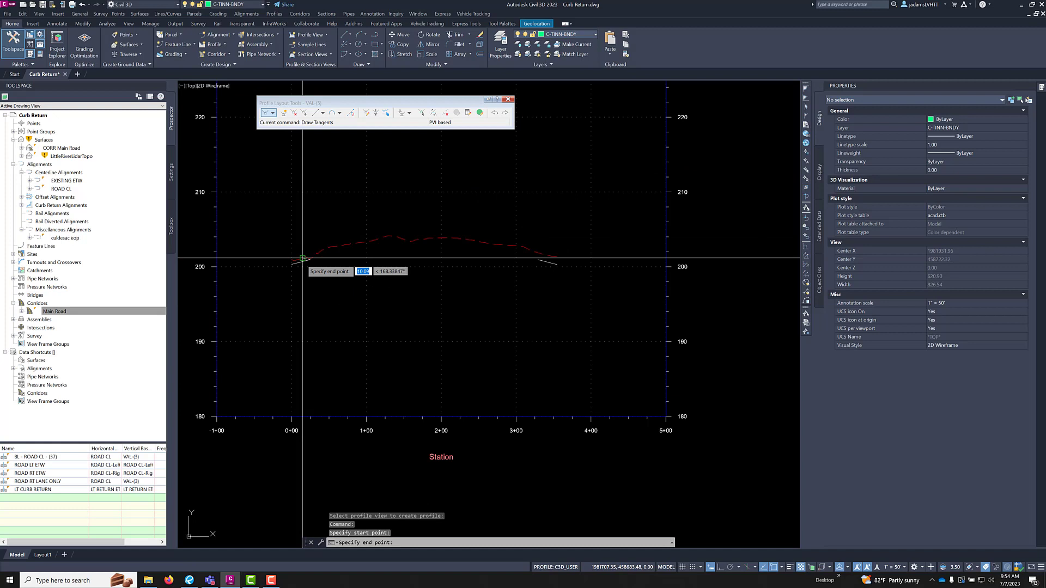
scroll(550, 256, up, 5)
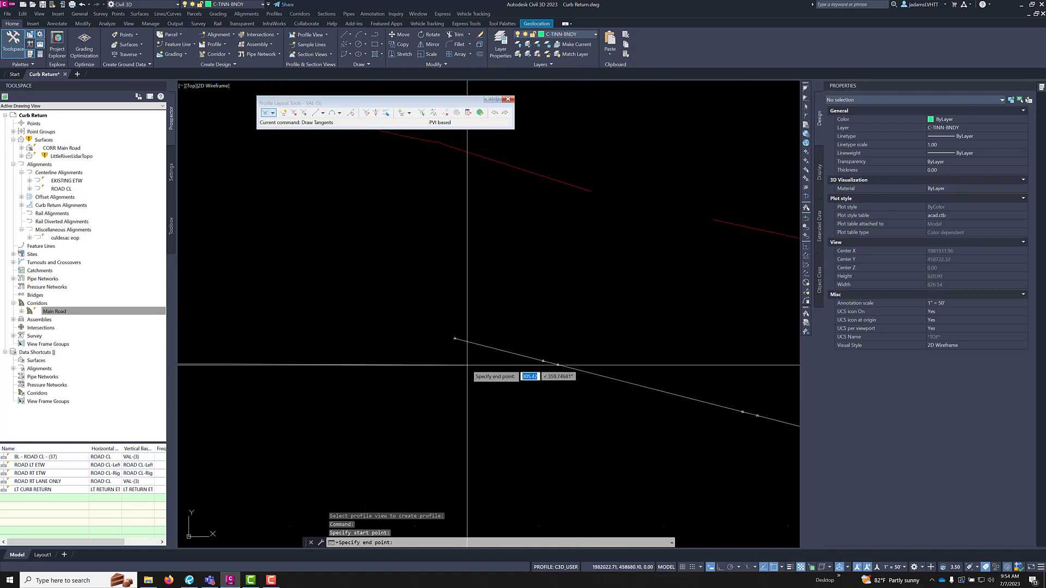
click(455, 338)
key(Return)
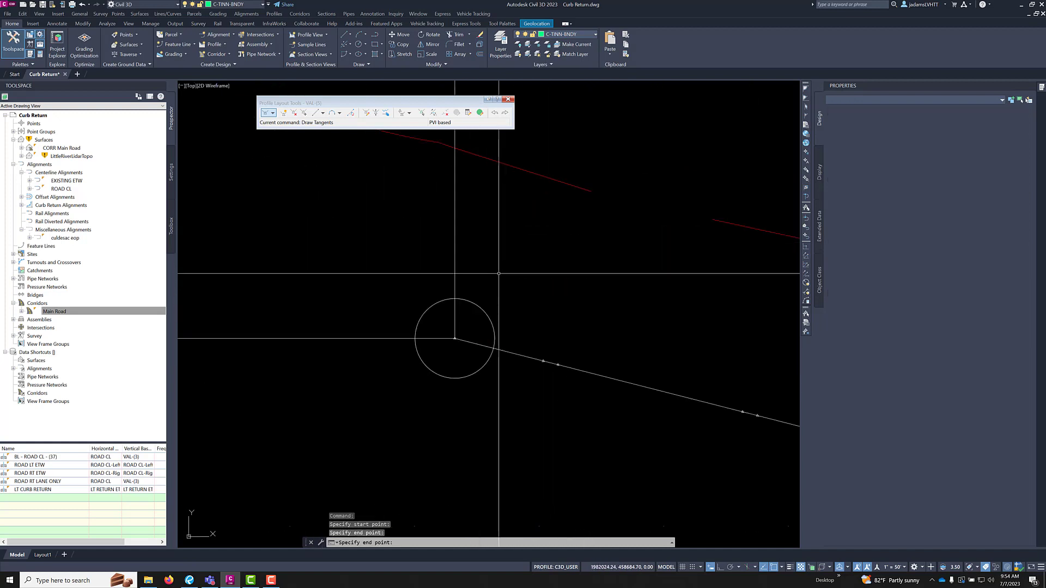
scroll(485, 266, down, 5)
scroll(470, 263, up, 5)
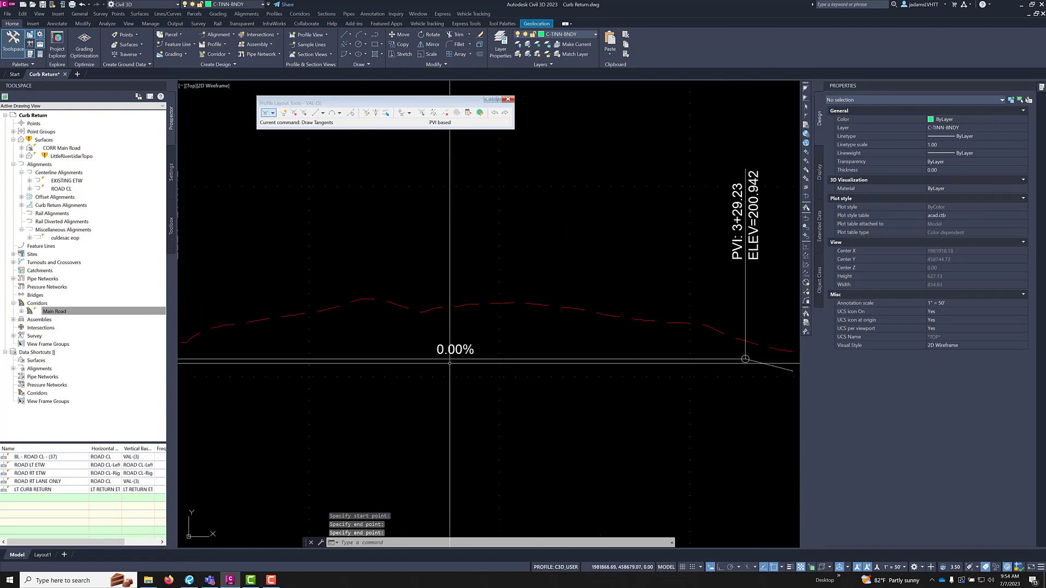
scroll(570, 284, down, 2)
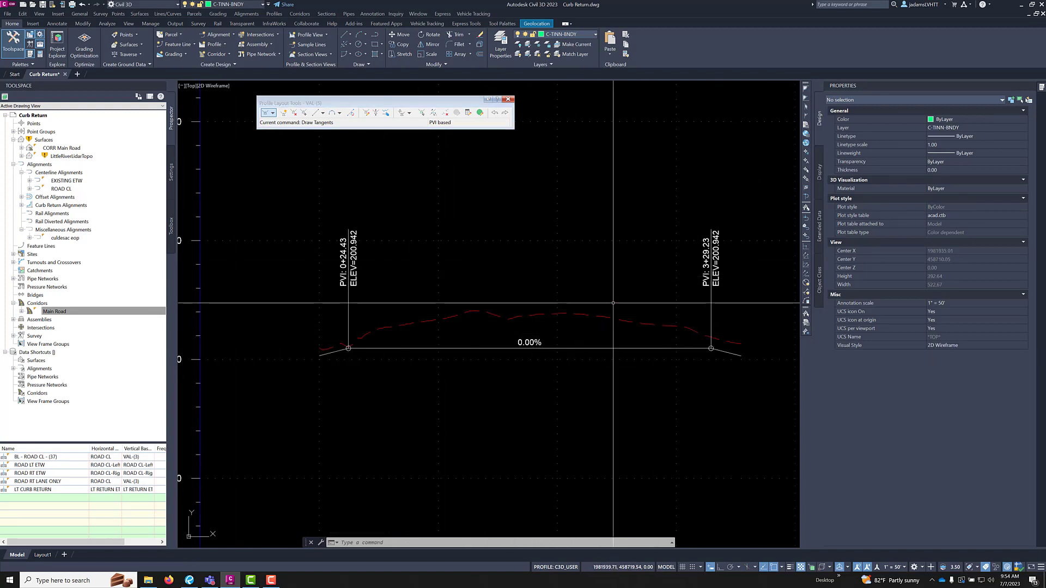
middle_drag(621, 309, 572, 306)
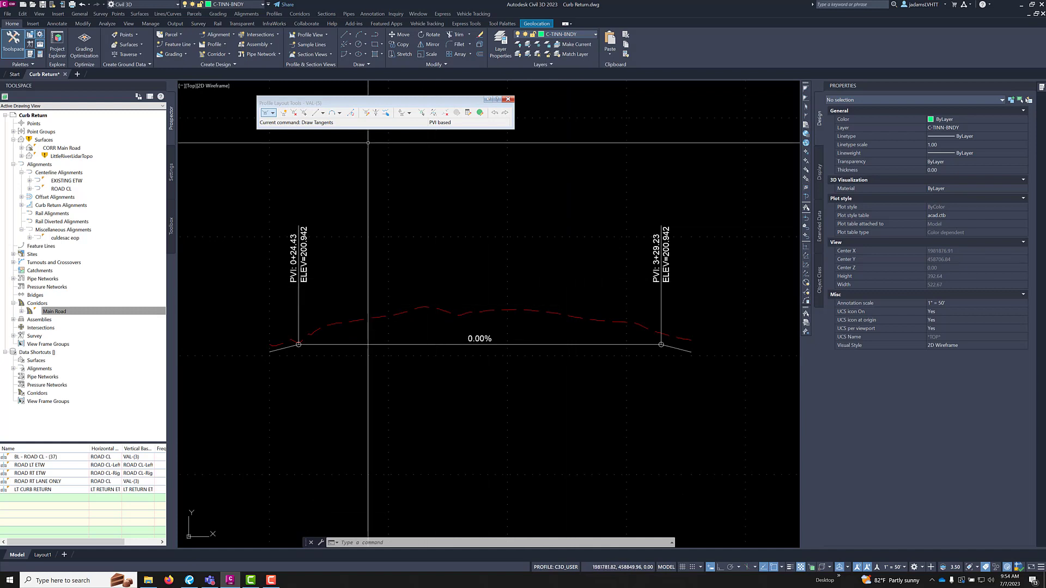
- Insert a crest PVI at station 1+80.55, elevation 205.027, giving 2.62% and -2.75% grades
click(283, 112)
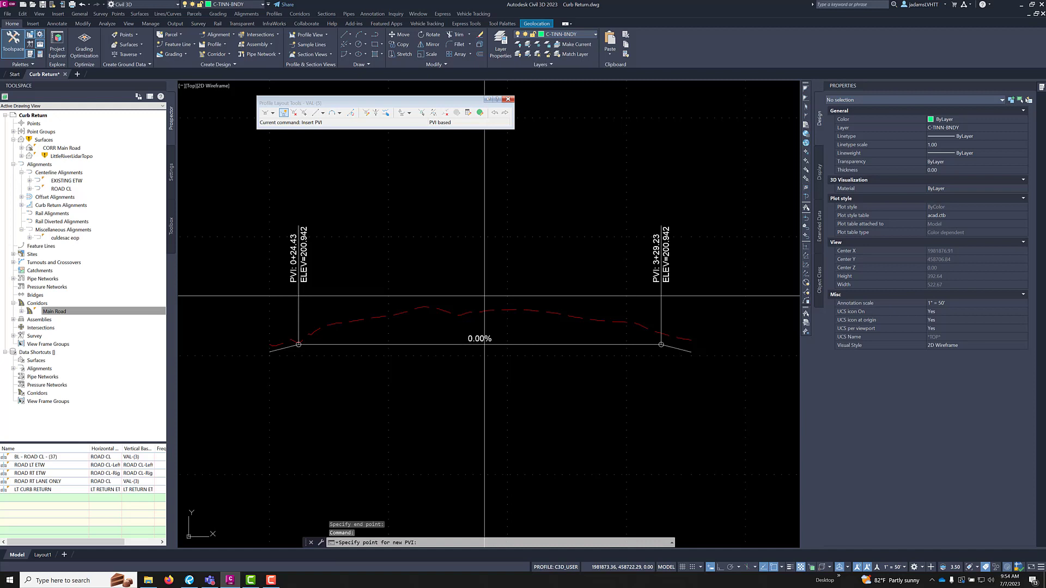
click(484, 296)
key(Return)
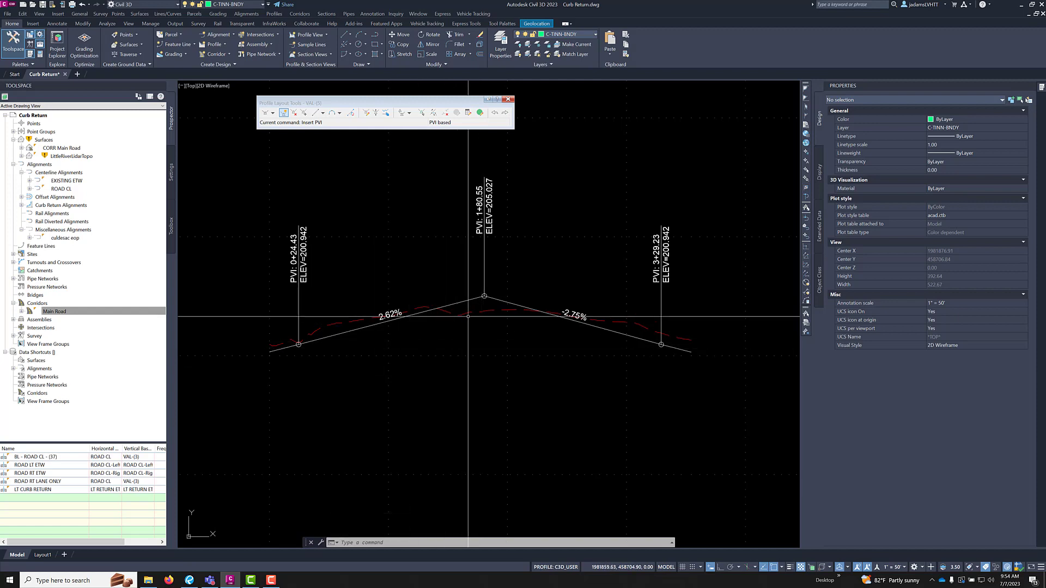
scroll(495, 304, down, 6)
scroll(523, 296, down, 5)
scroll(349, 305, up, 3)
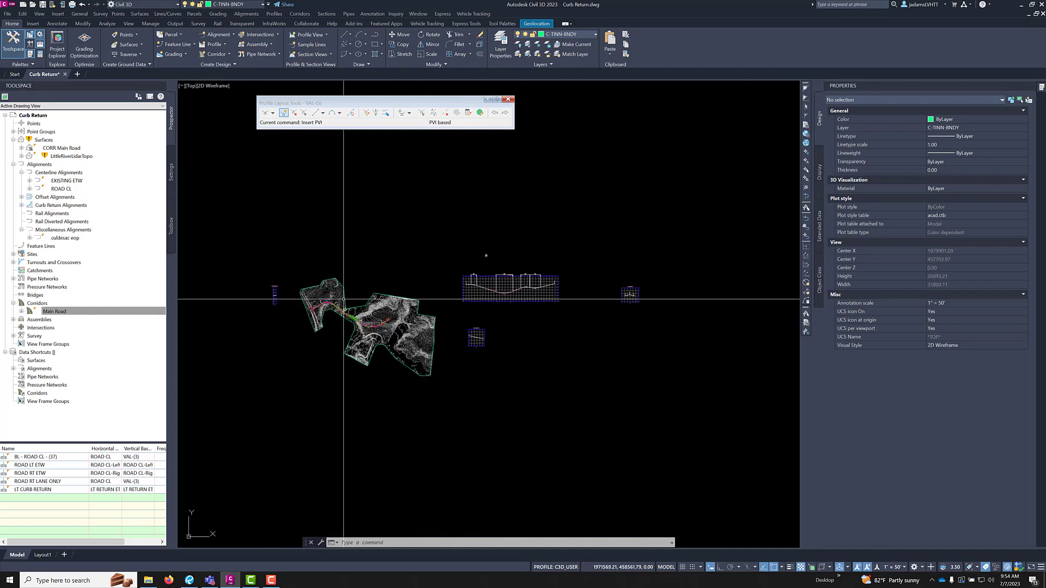
scroll(463, 326, up, 8)
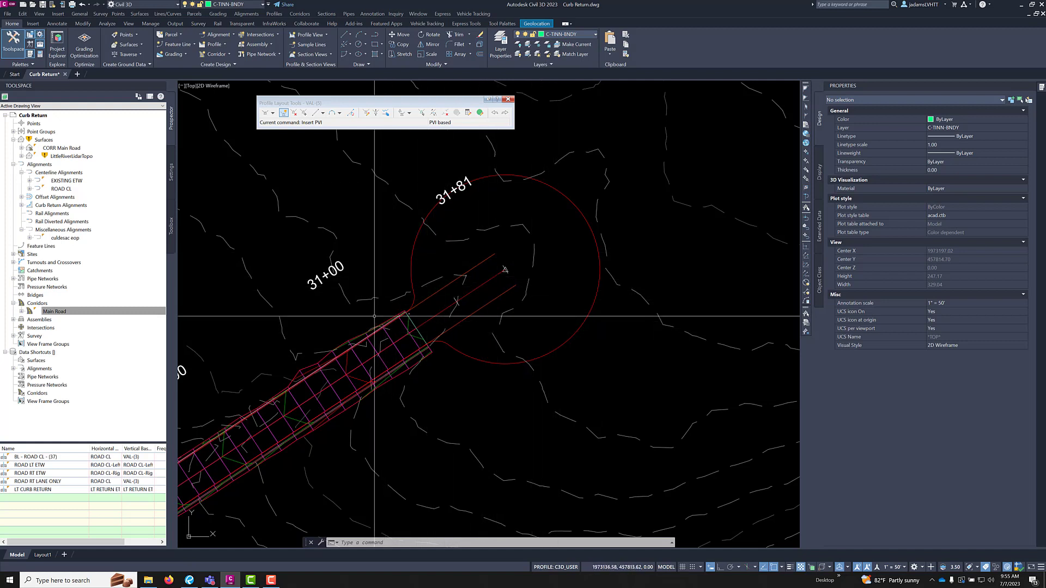
- Add a free circular vertical curve of length 100 at the crest, high point 1+79.33
scroll(359, 319, down, 10)
scroll(347, 341, up, 4)
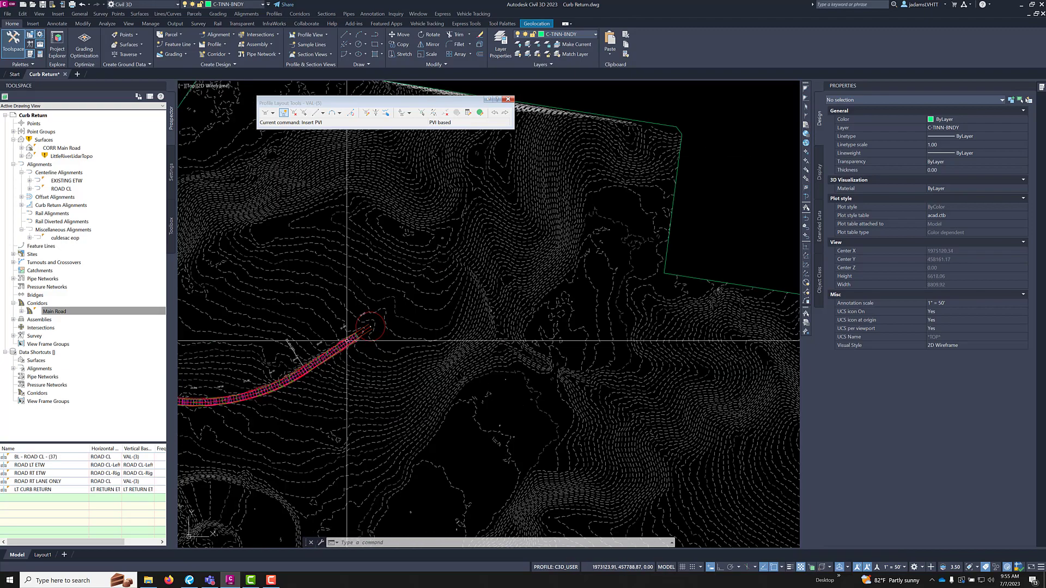
scroll(347, 342, down, 6)
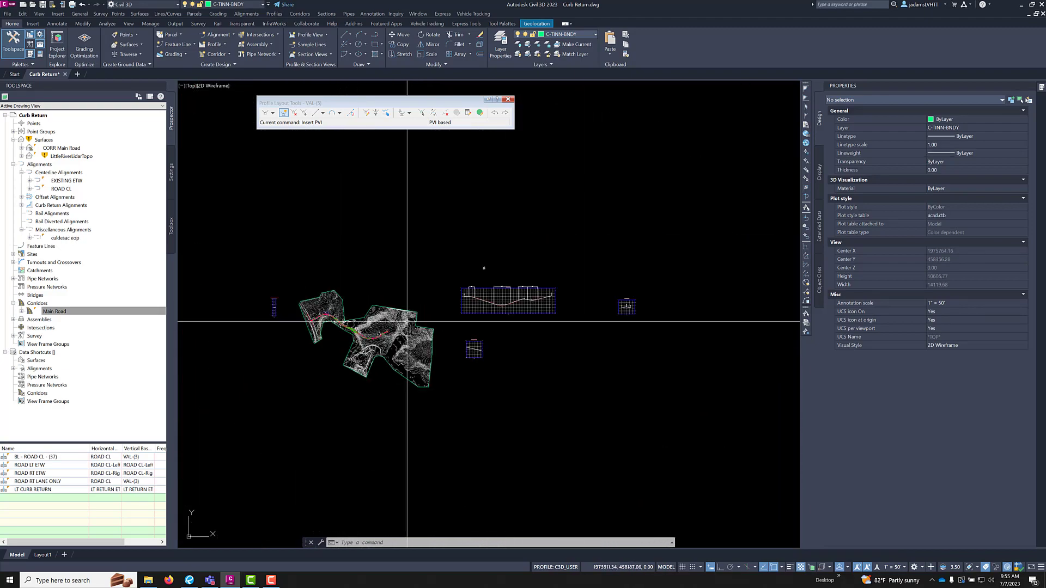
scroll(572, 310, up, 8)
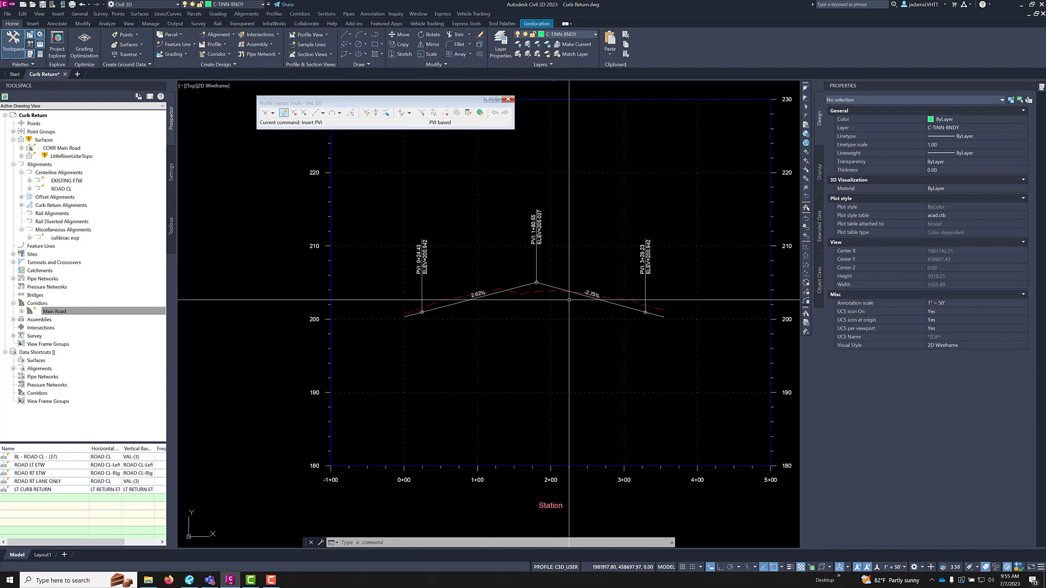
scroll(568, 299, up, 4)
scroll(568, 300, down, 2)
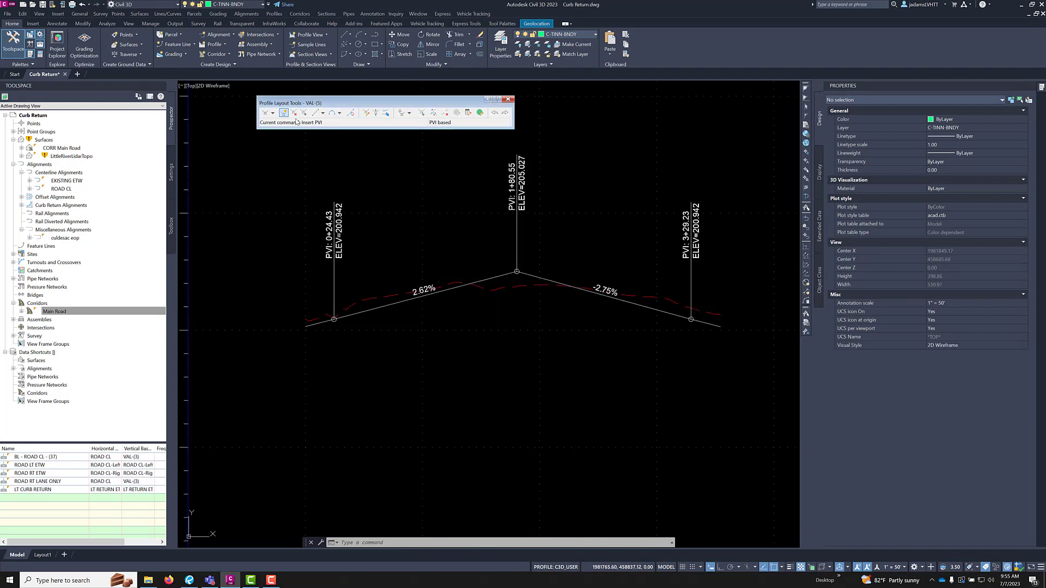
click(339, 113)
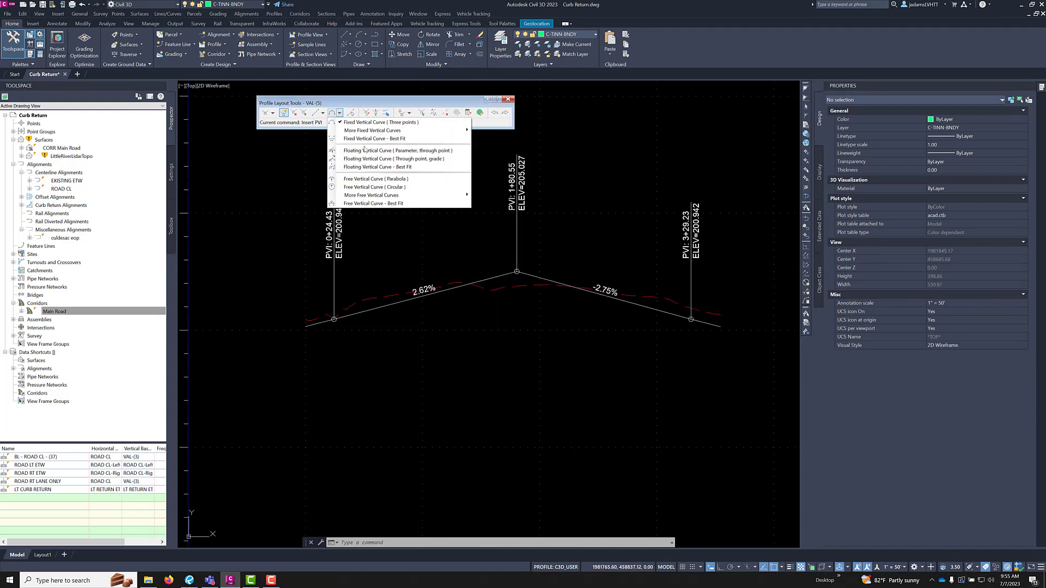
click(375, 187)
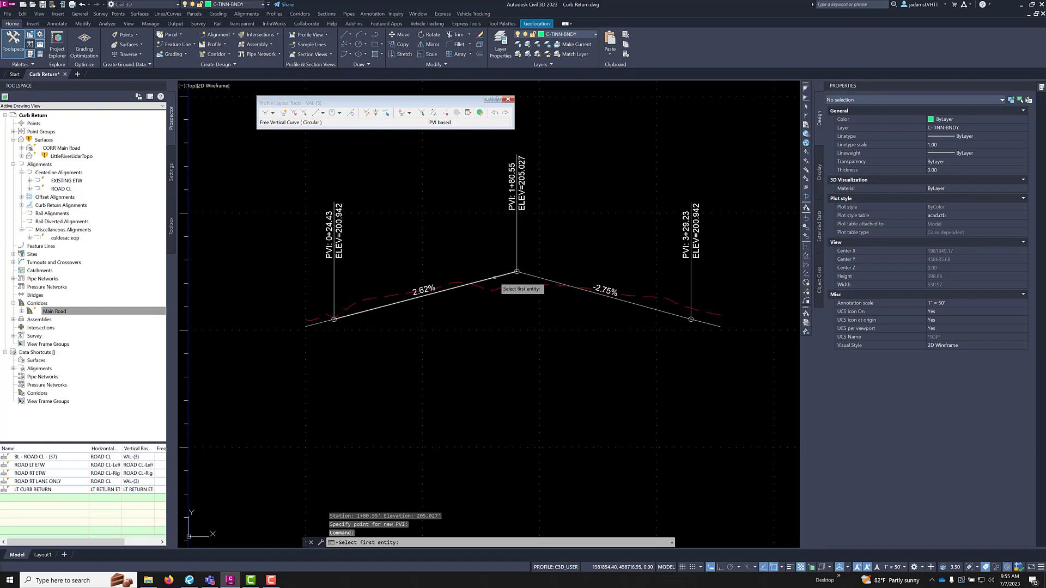
click(529, 273)
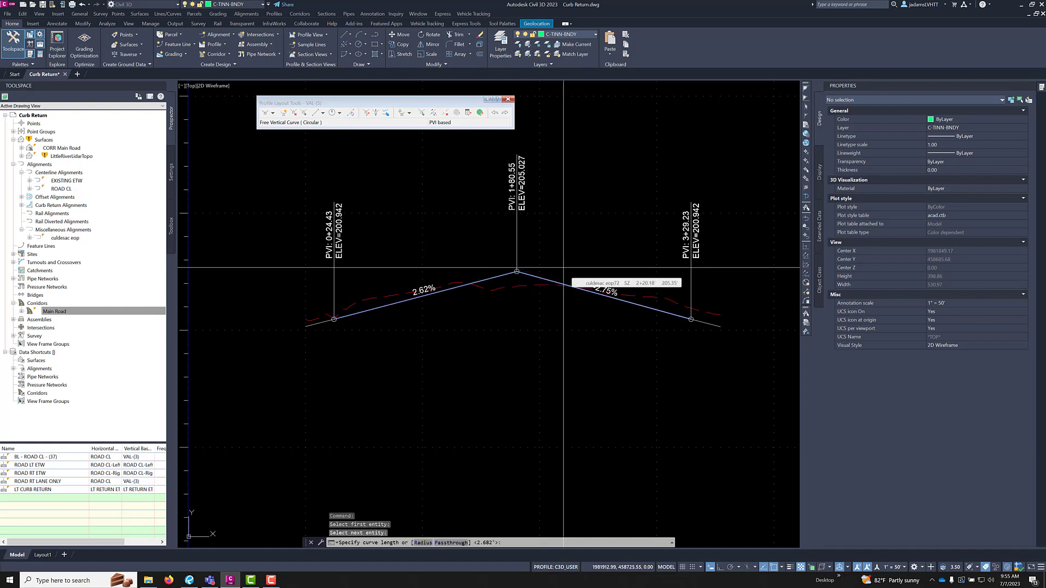
text(100)
key(Return)
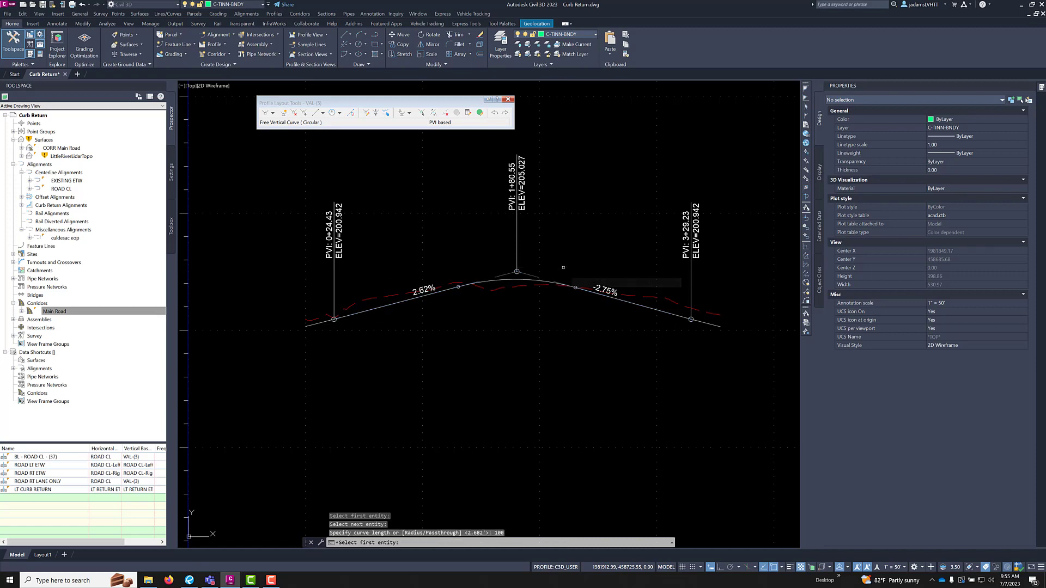
key(Escape)
scroll(479, 292, down, 3)
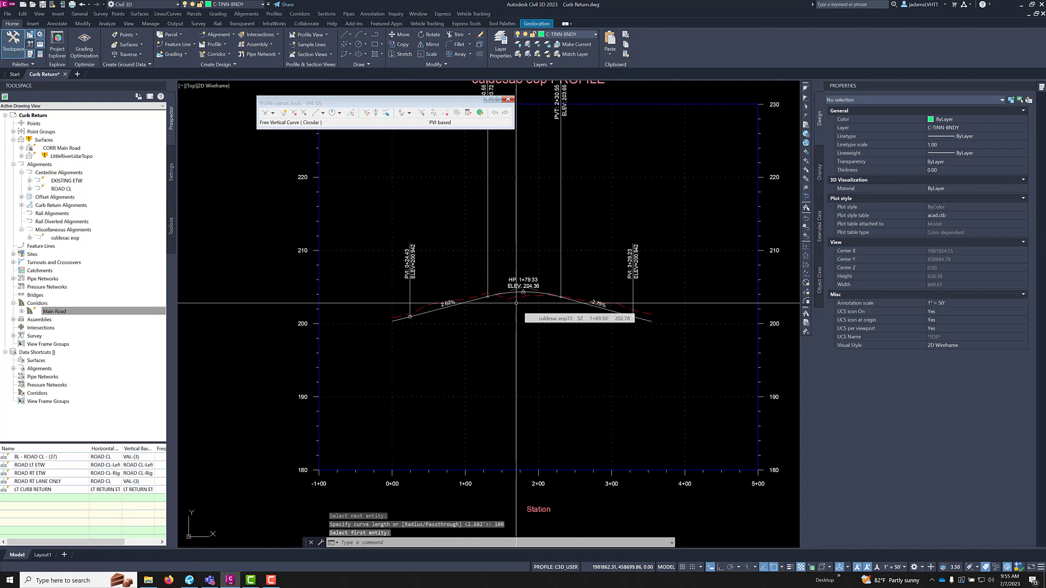
scroll(516, 303, down, 2)
- Drag the PVI STA 1+80.55 / LVC 100.00 label down inside the profile grid
click(523, 154)
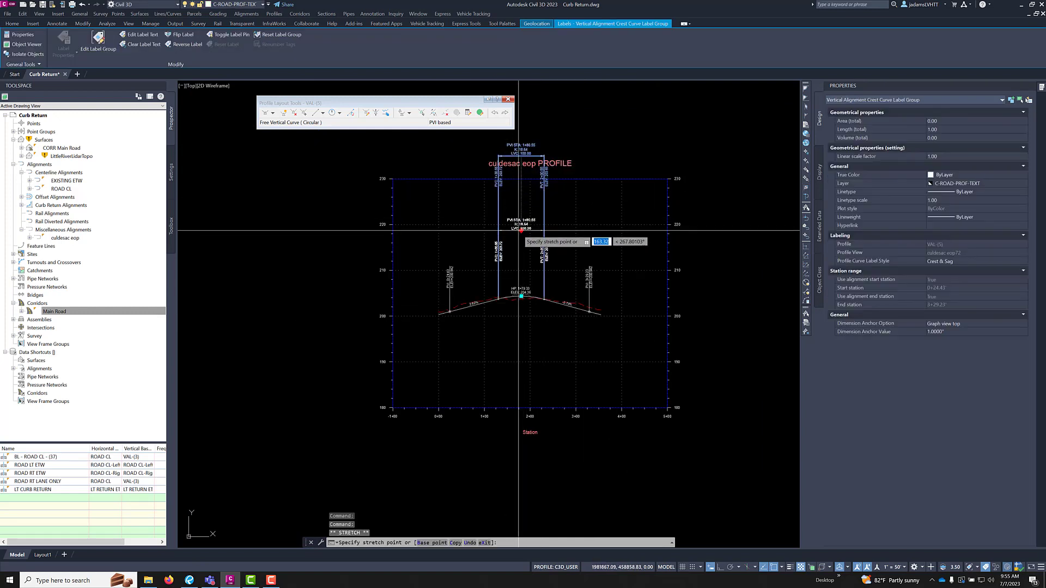
click(537, 239)
key(Escape)
scroll(528, 243, up, 4)
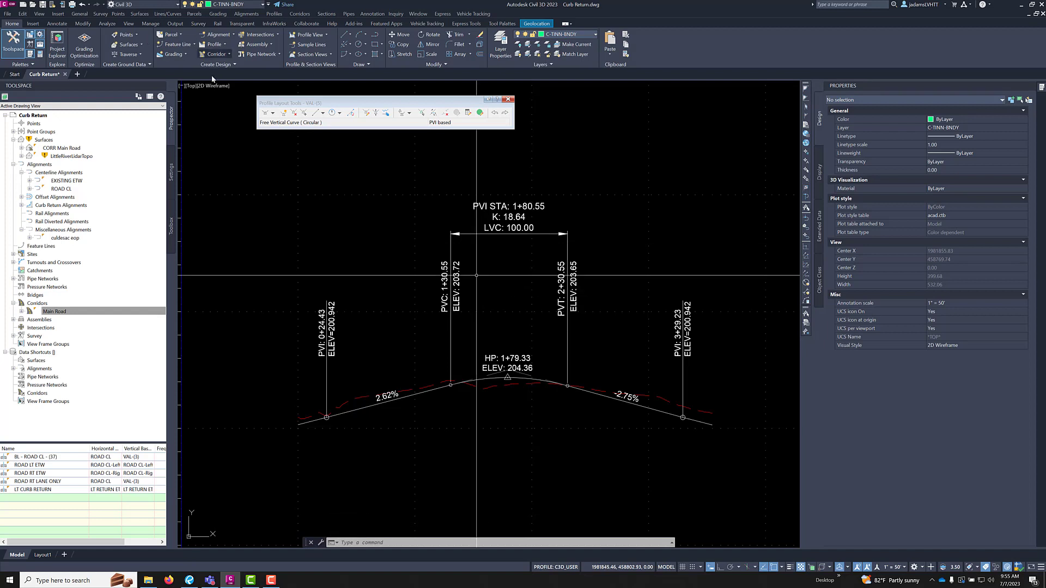
scroll(479, 261, down, 5)
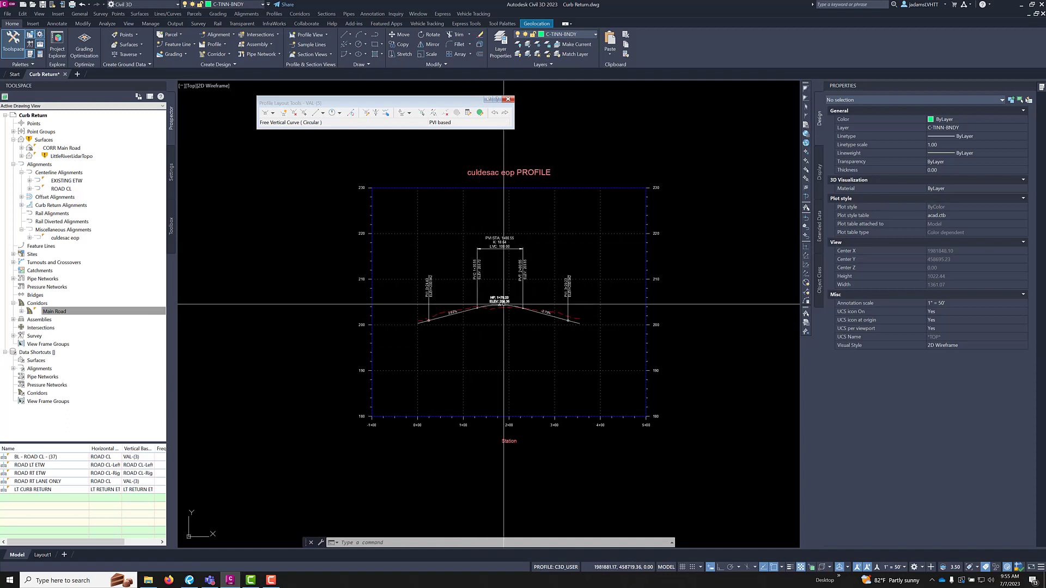
scroll(501, 310, down, 2)
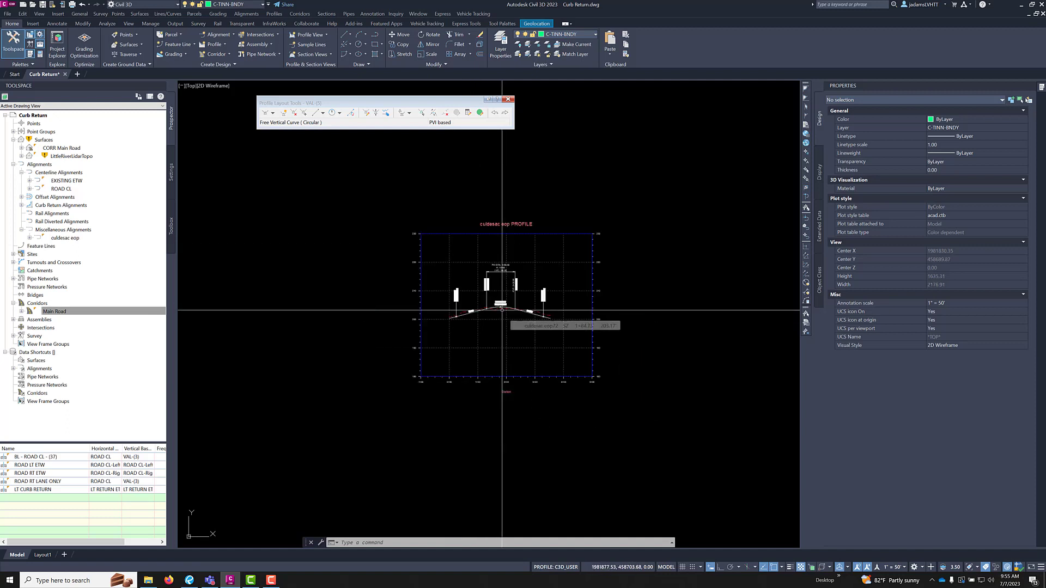
scroll(502, 310, down, 6)
scroll(501, 310, down, 2)
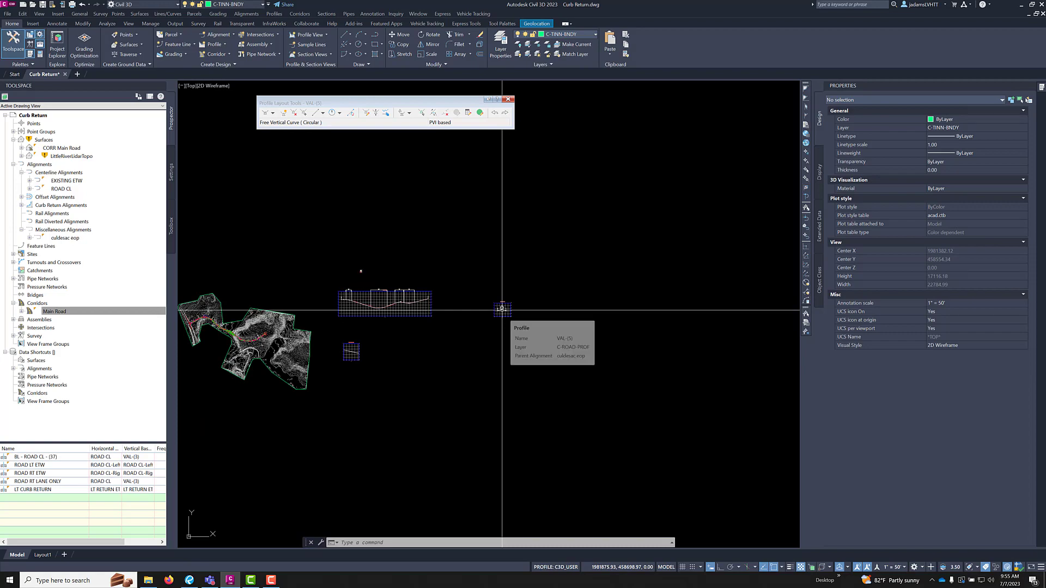
scroll(385, 305, up, 18)
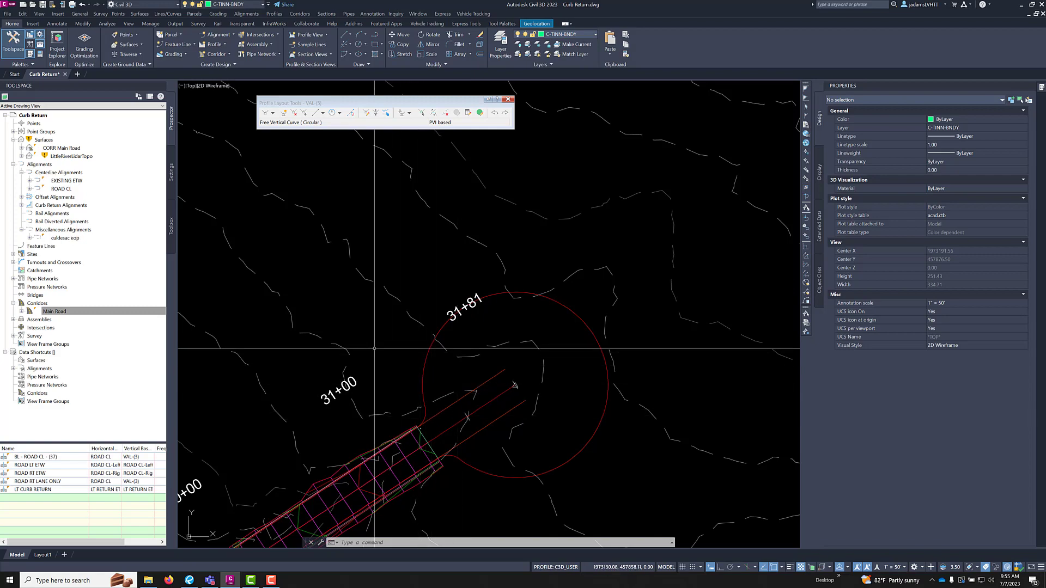
scroll(413, 354, down, 15)
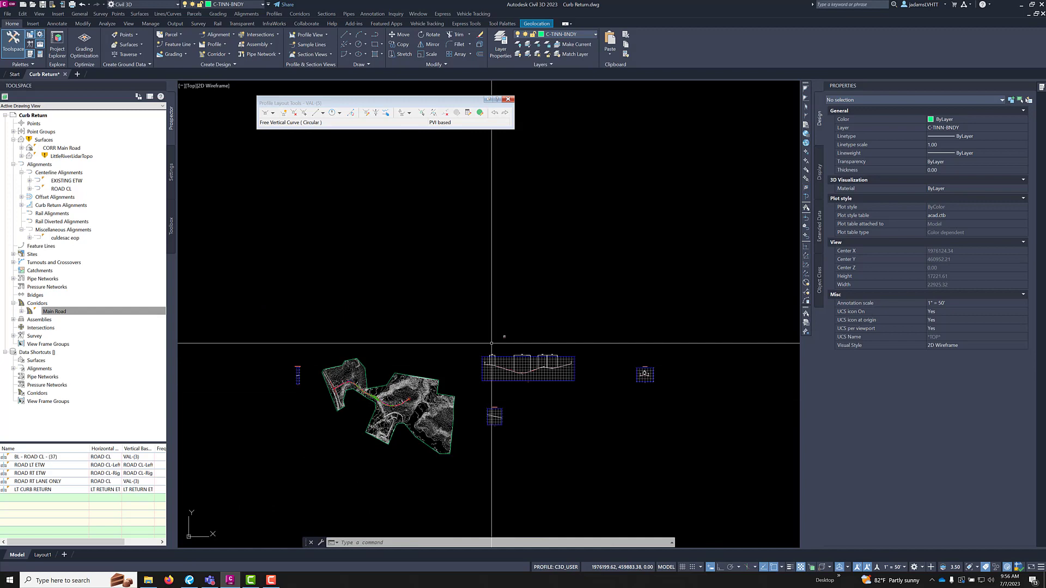
scroll(511, 328, up, 4)
scroll(511, 328, up, 20)
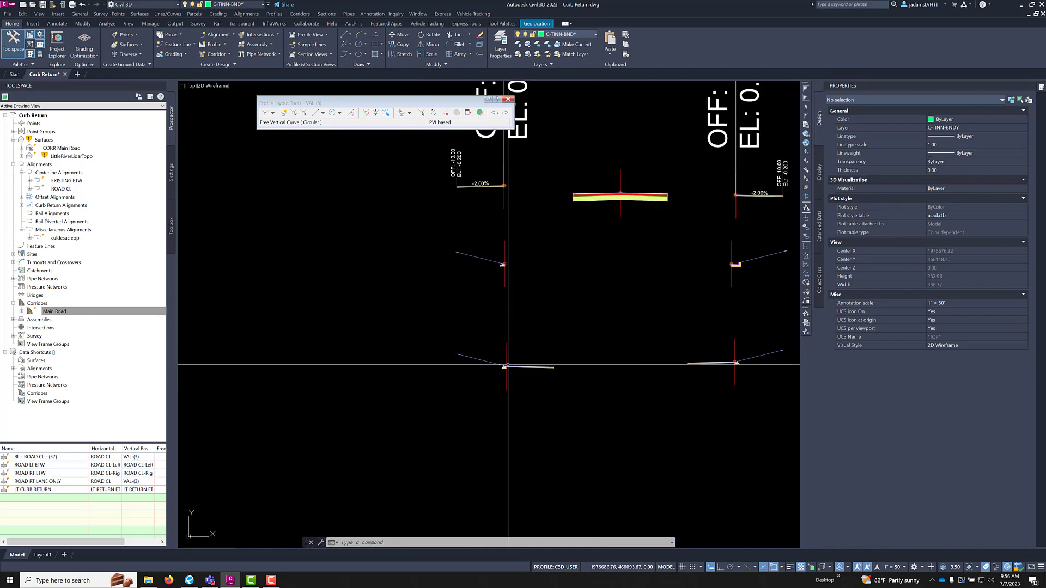
click(509, 384)
click(485, 420)
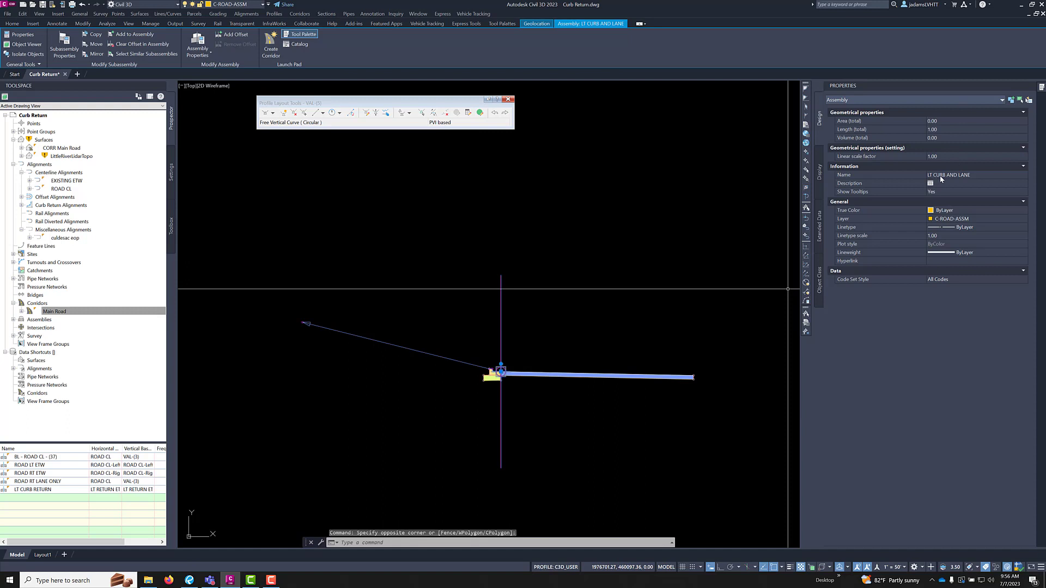
key(Escape)
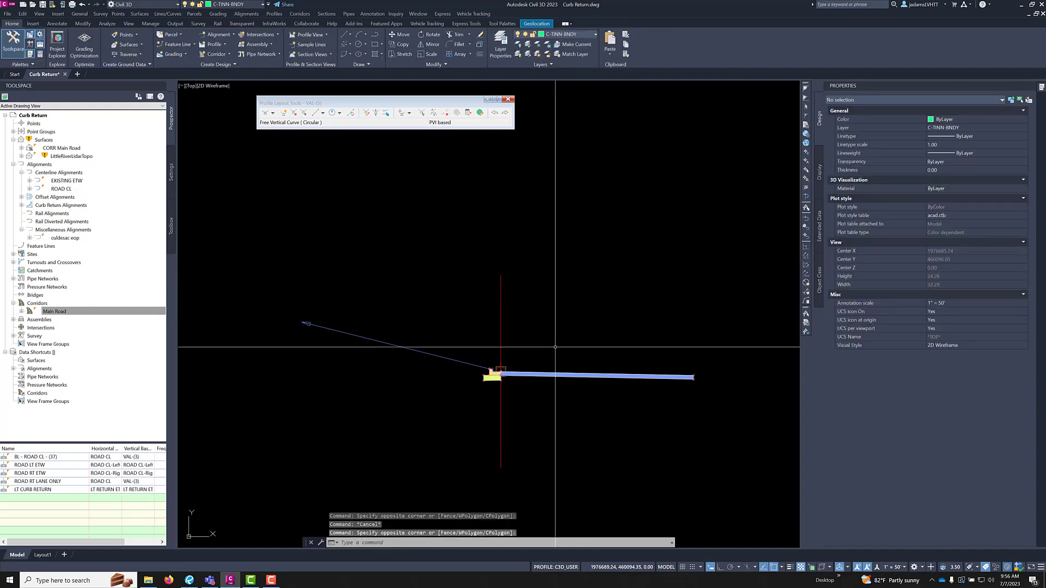
click(544, 371)
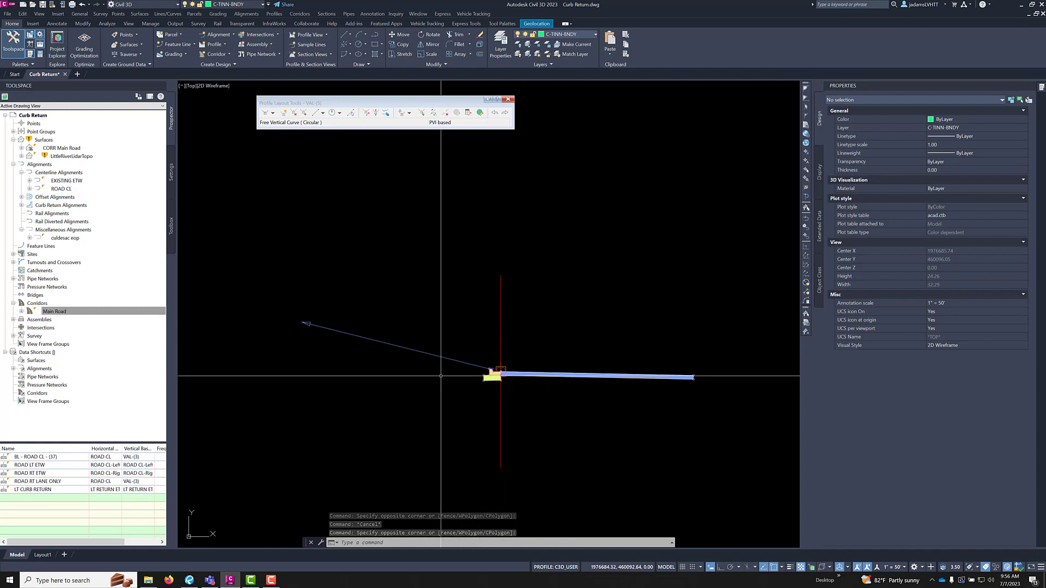
scroll(371, 371, down, 6)
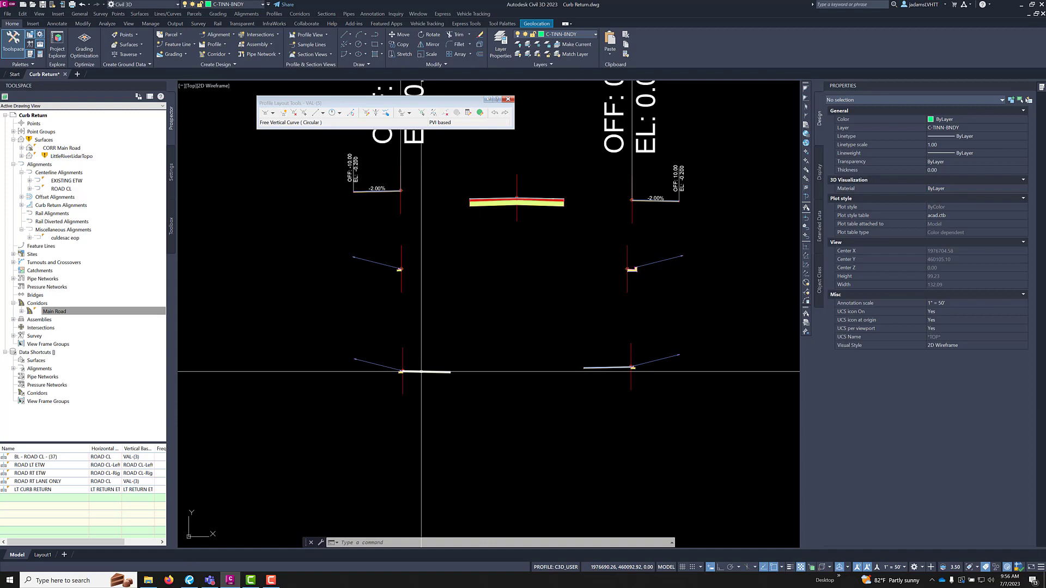
click(400, 347)
click(402, 366)
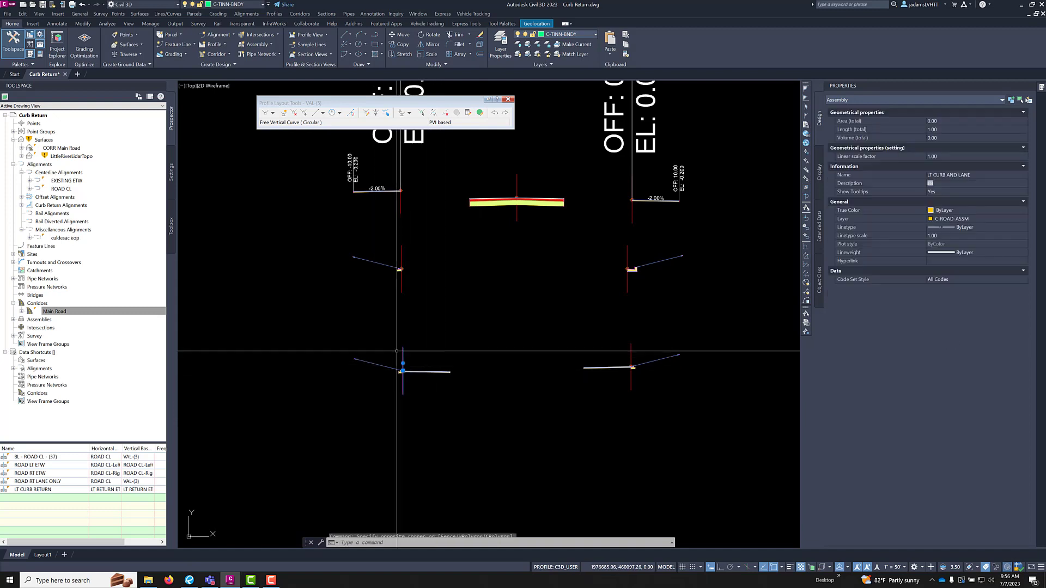
key(Escape)
key(Escape)
scroll(477, 314, down, 4)
scroll(477, 314, down, 5)
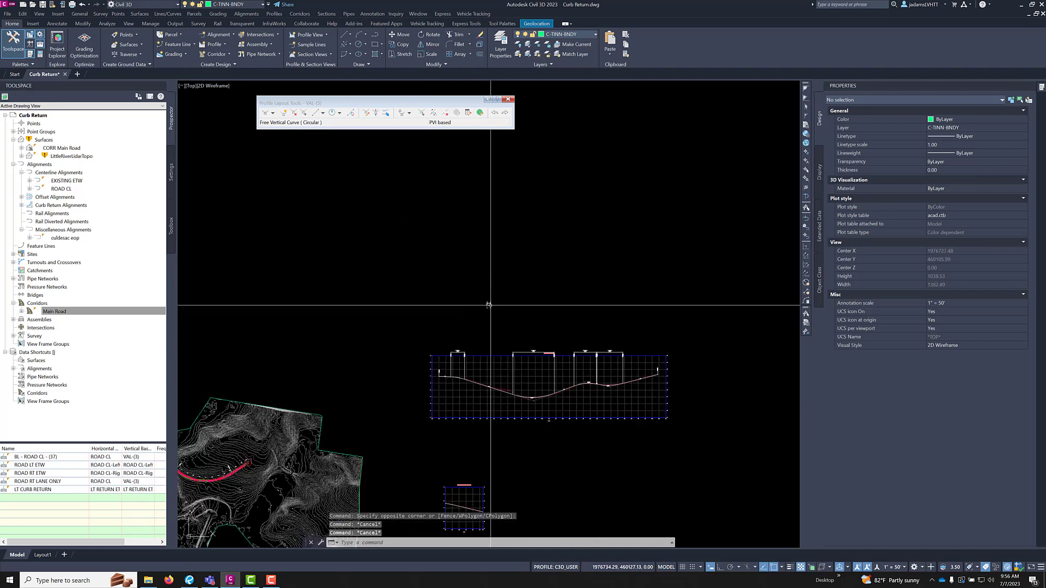
- Add a culdesac eop baseline to the Main Road corridor using profile VAL-(5)
scroll(246, 434, up, 6)
scroll(246, 434, up, 8)
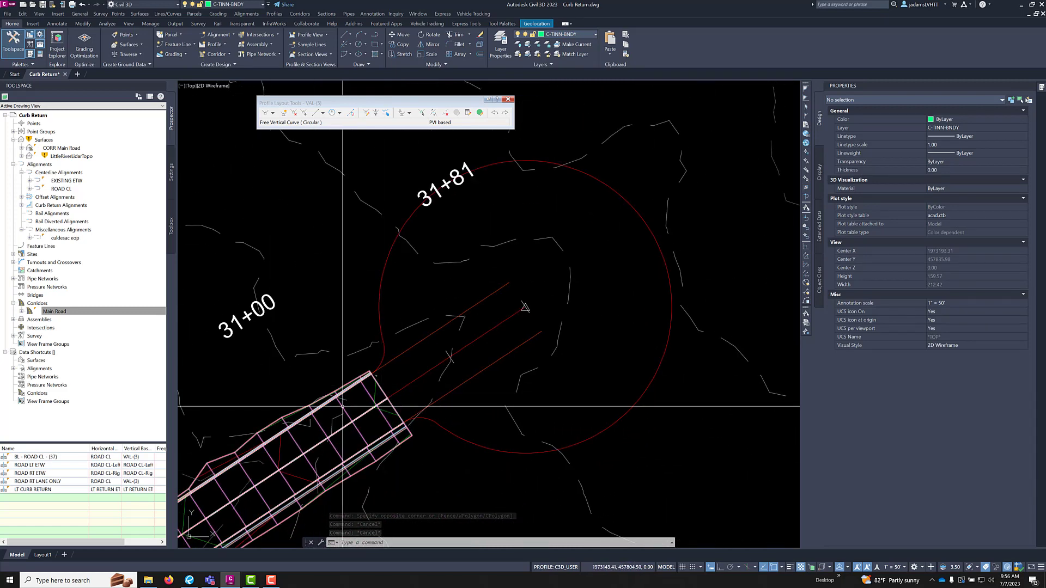
click(344, 401)
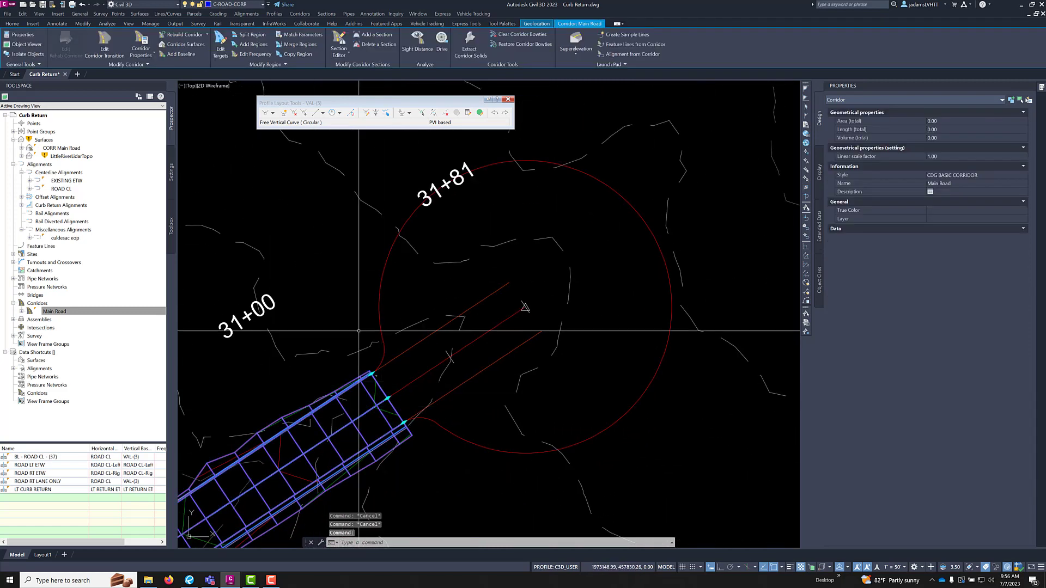
click(166, 55)
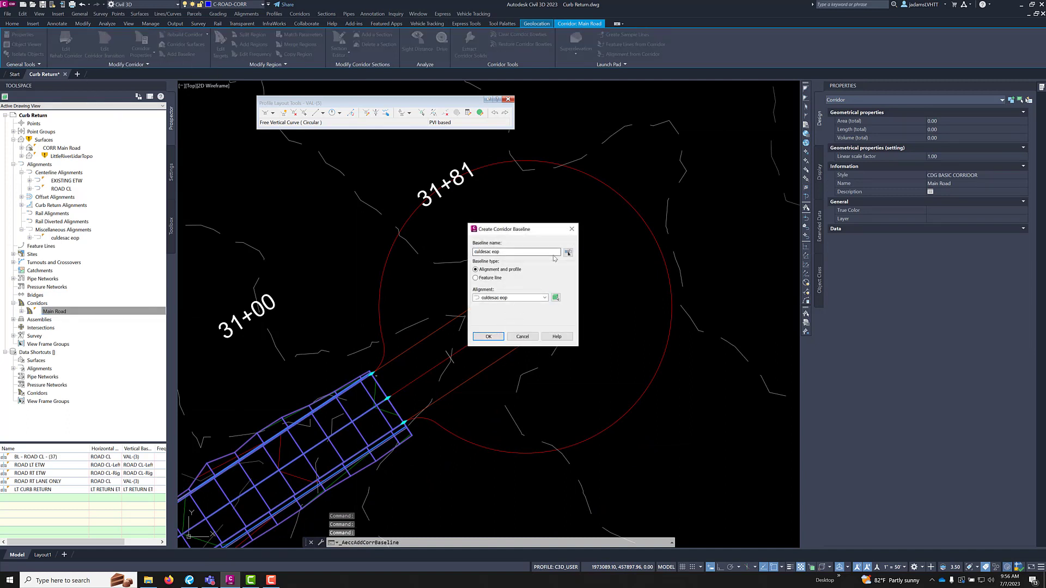
click(556, 297)
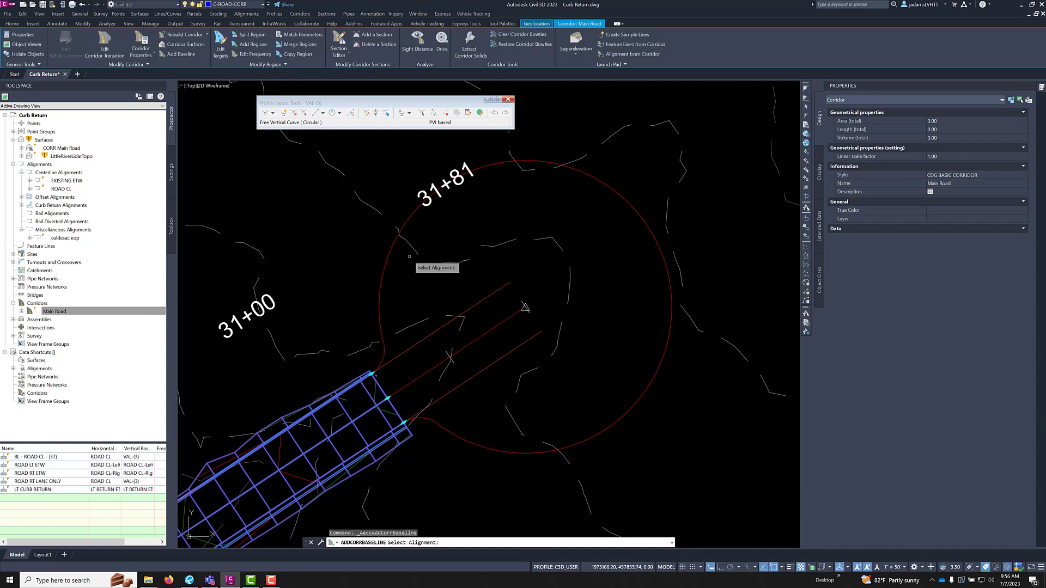
click(382, 270)
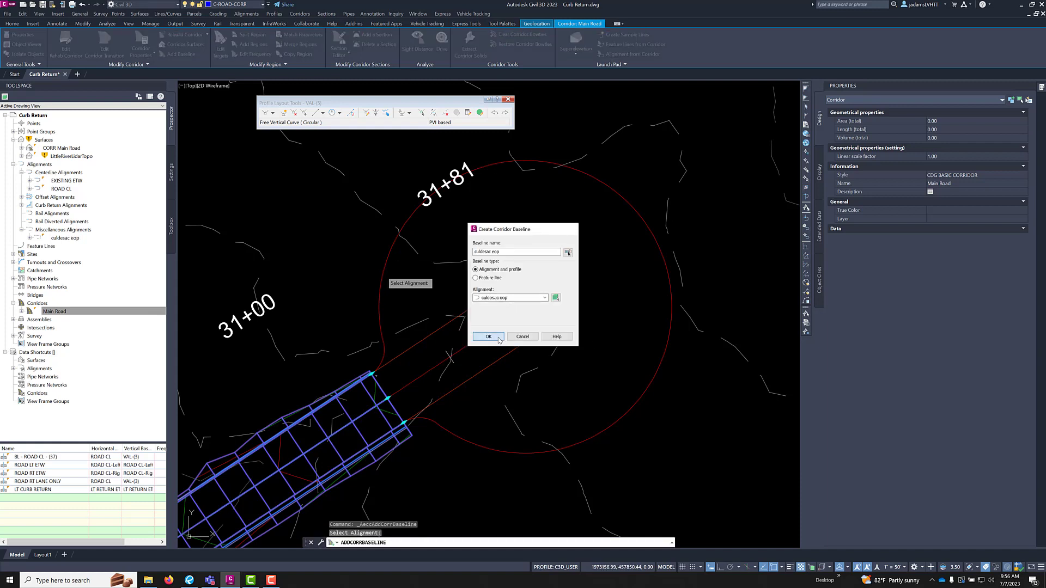
click(499, 338)
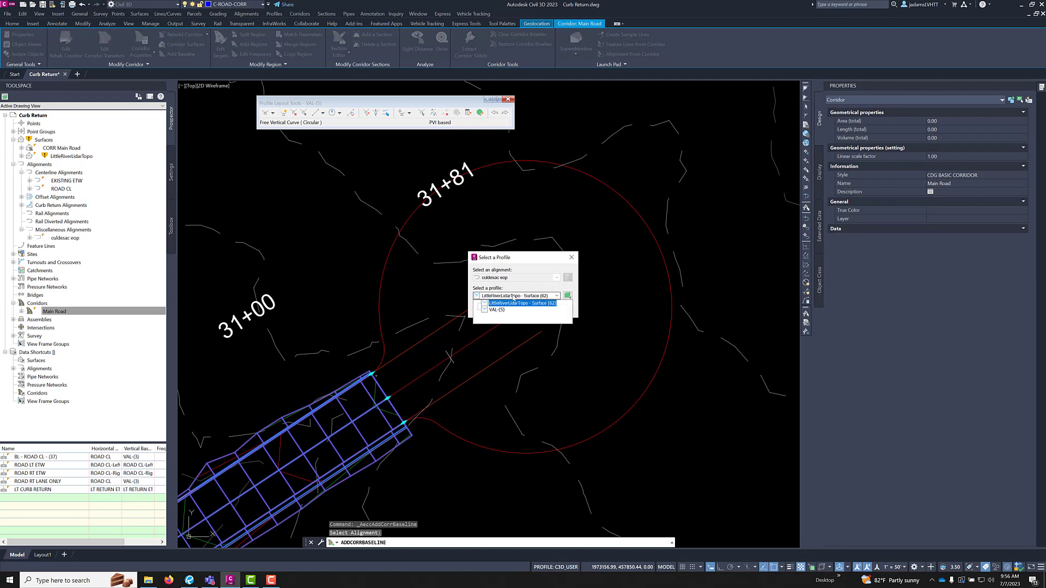
click(488, 310)
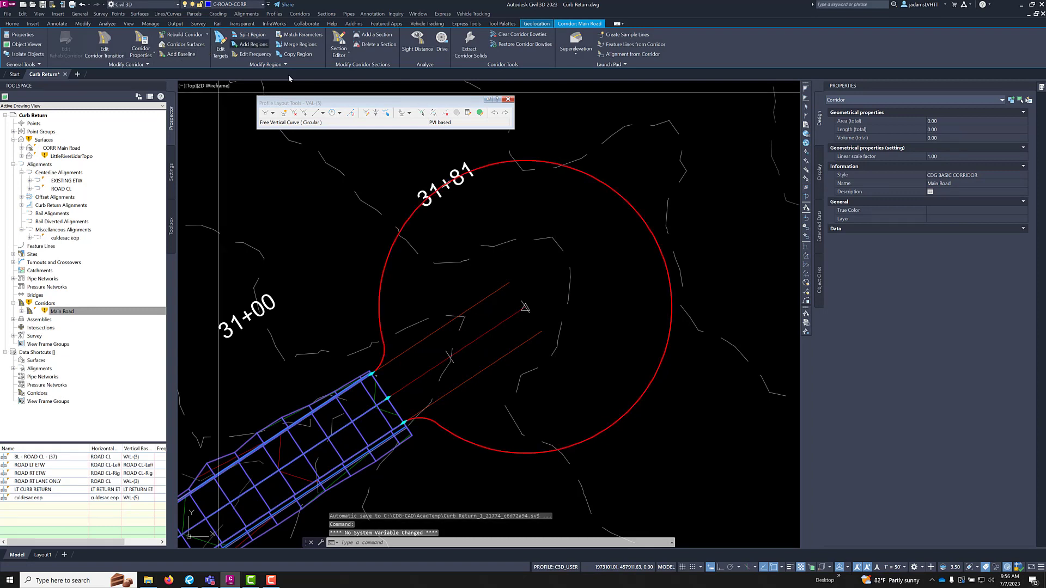
- Start a region on the cul-de-sac baseline, picking its start and end stations
click(253, 45)
click(410, 226)
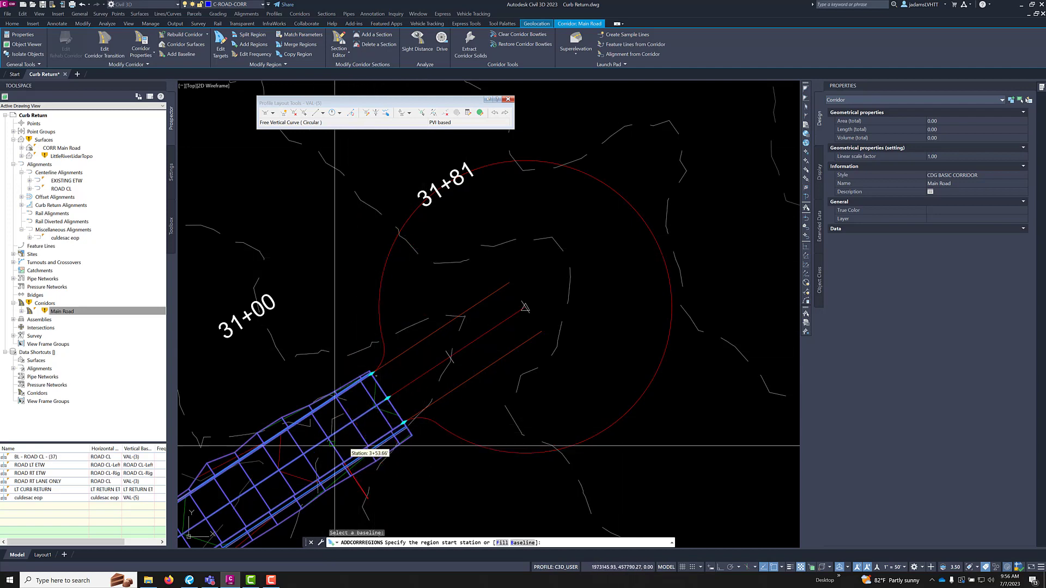
scroll(400, 427, up, 5)
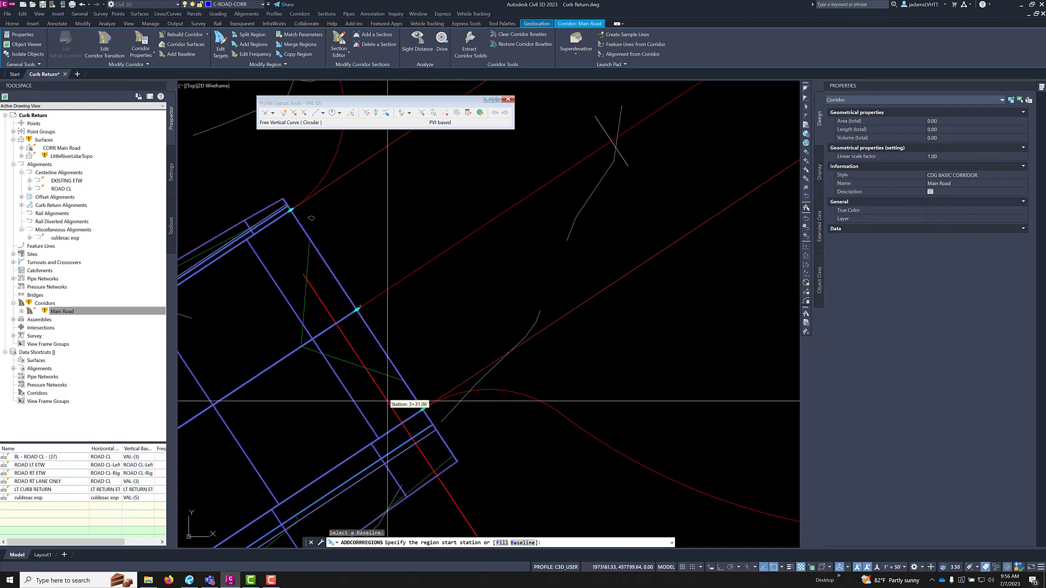
scroll(388, 401, down, 3)
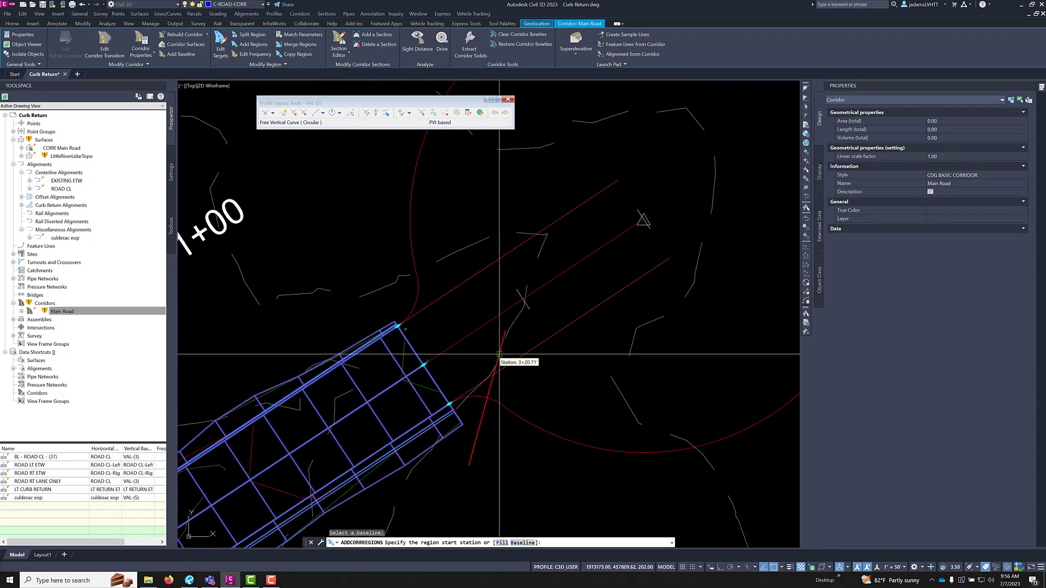
scroll(408, 311, up, 5)
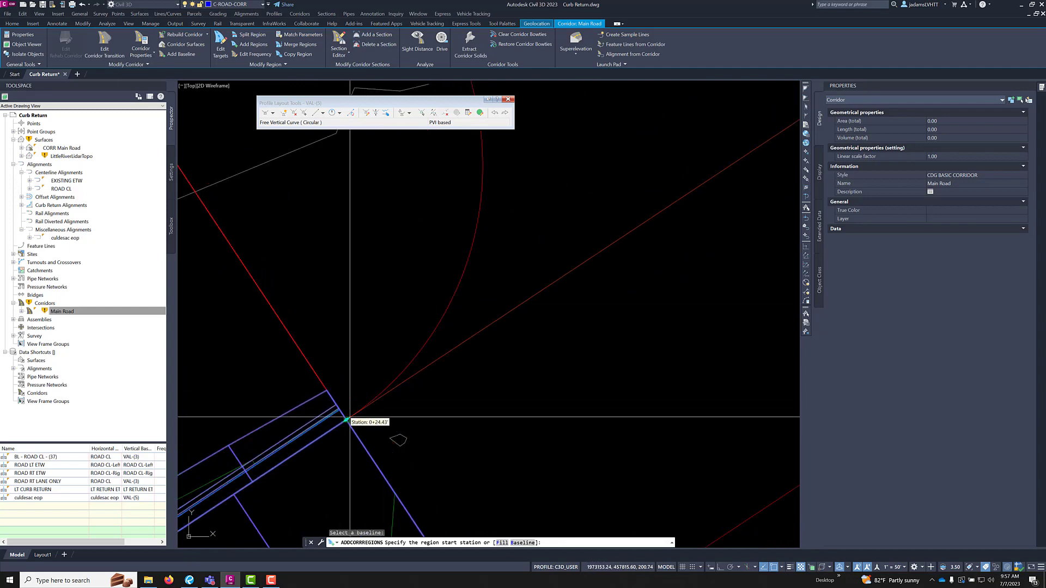
scroll(348, 418, down, 5)
scroll(362, 401, up, 1)
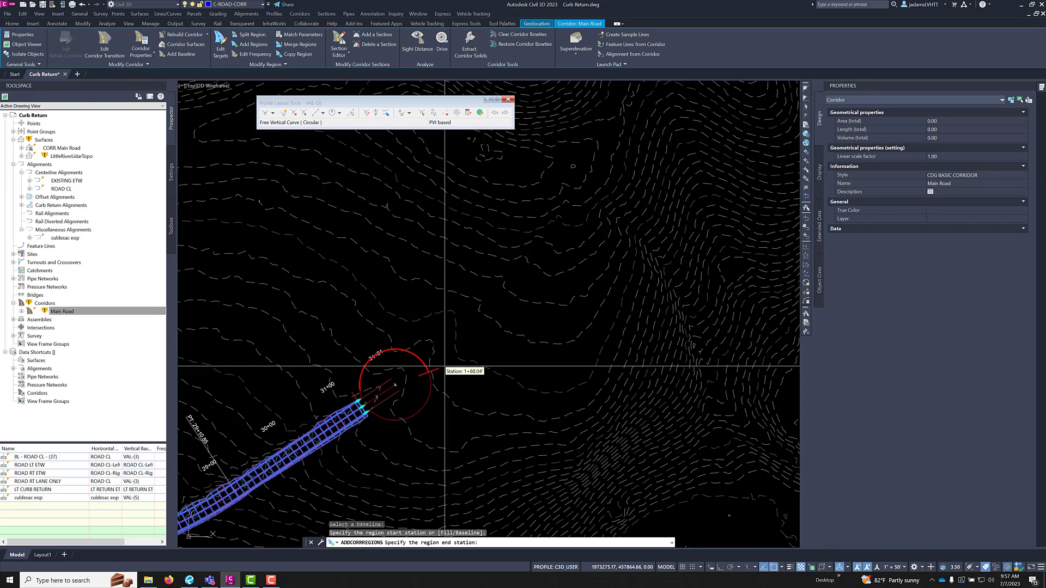
scroll(457, 411, up, 2)
scroll(338, 408, up, 7)
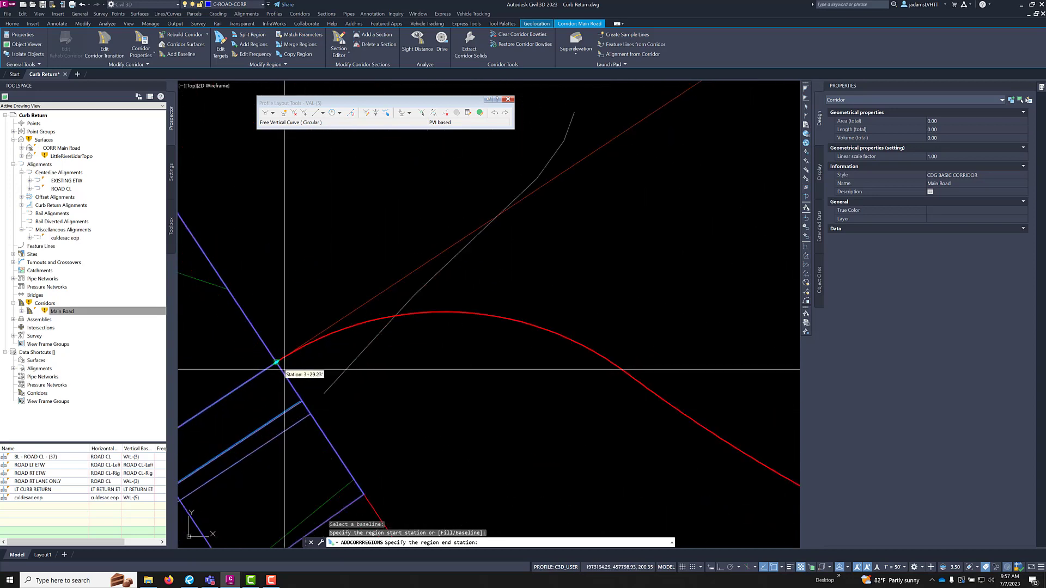
click(276, 362)
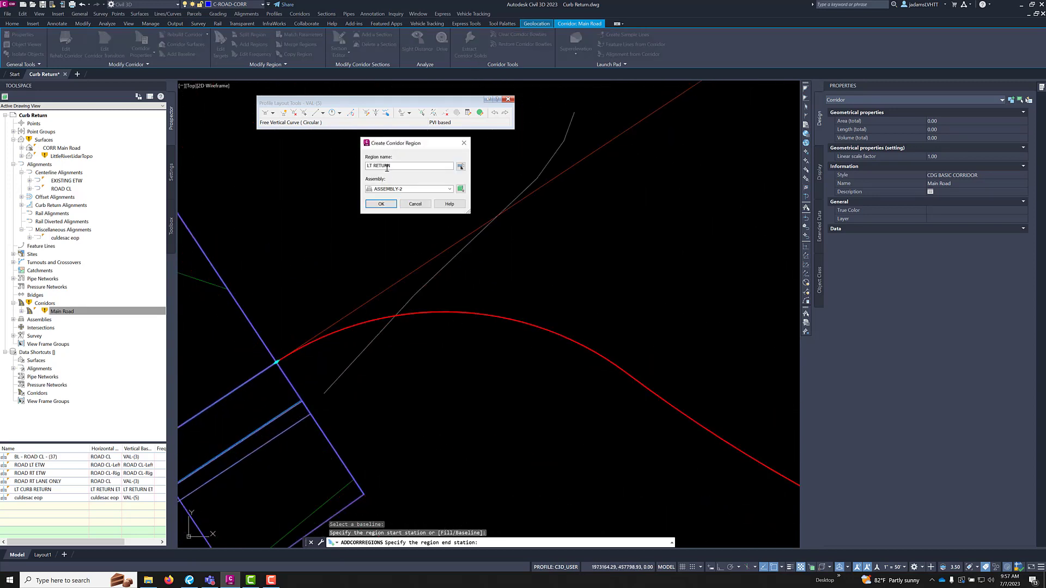
- Create the LT RETURN region with the LT CURB AND LANE assembly, accepting the target mapping
click(418, 189)
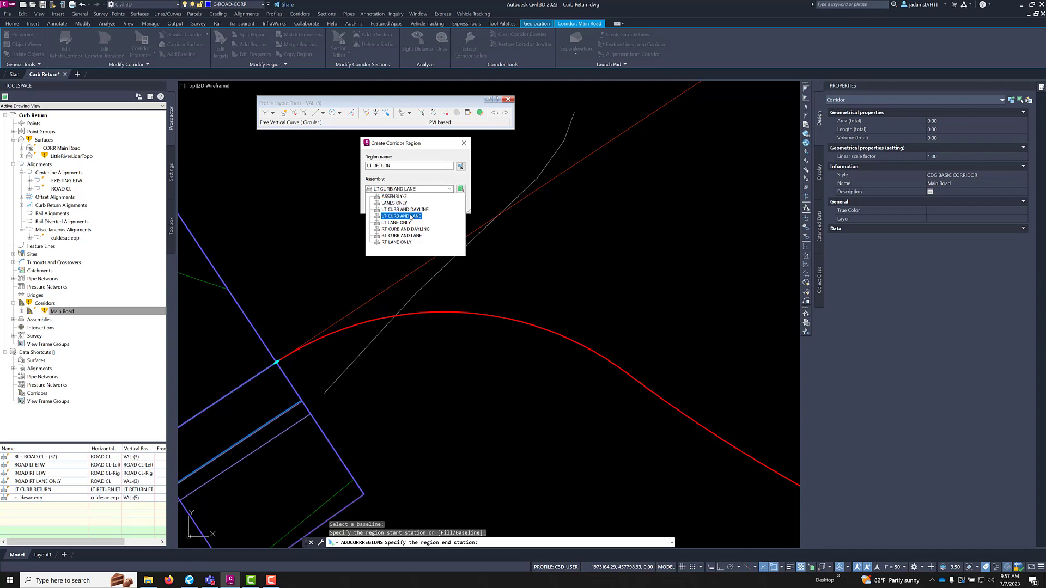
click(401, 216)
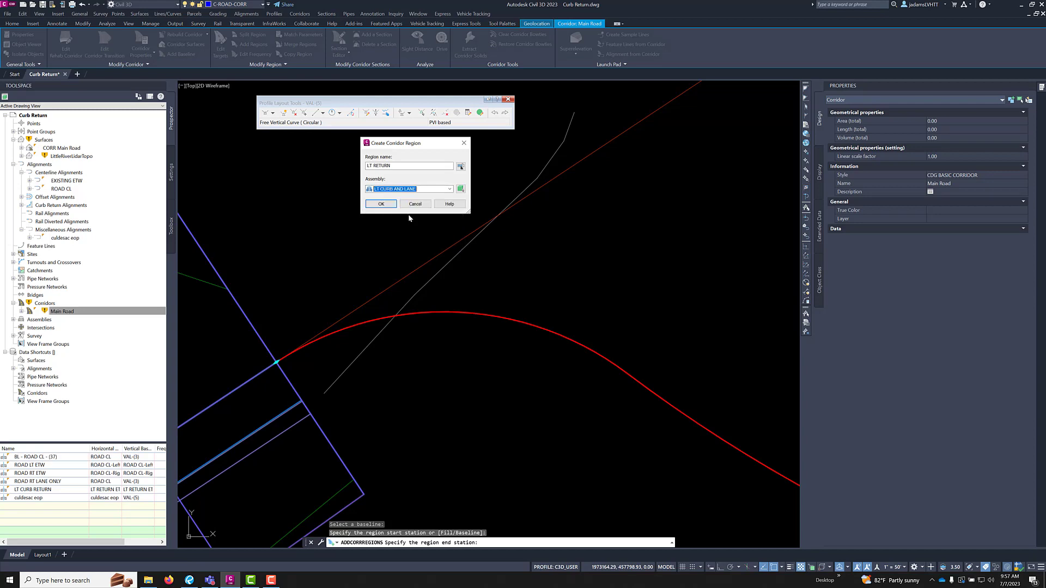
click(381, 204)
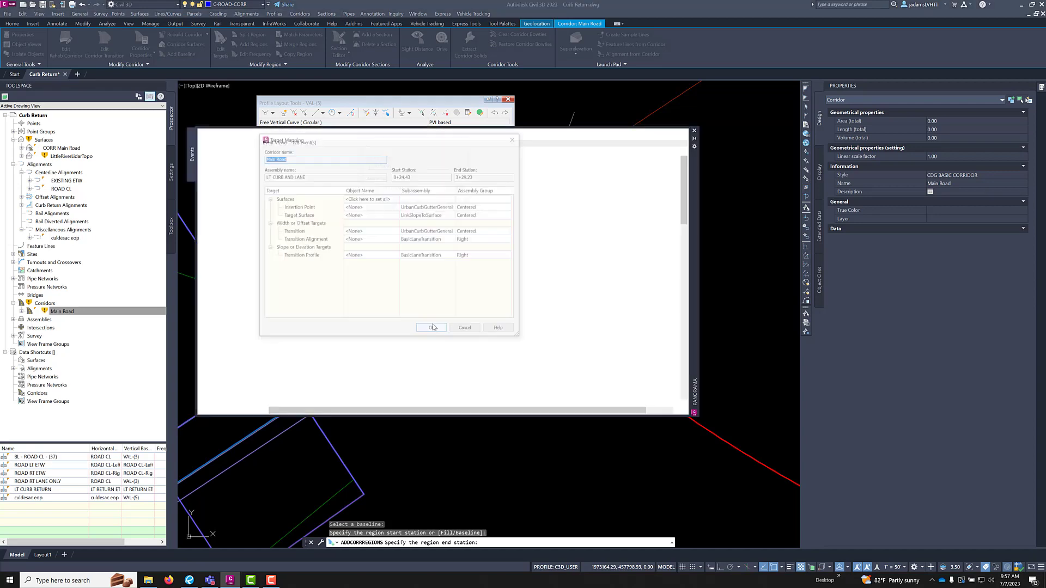
click(439, 331)
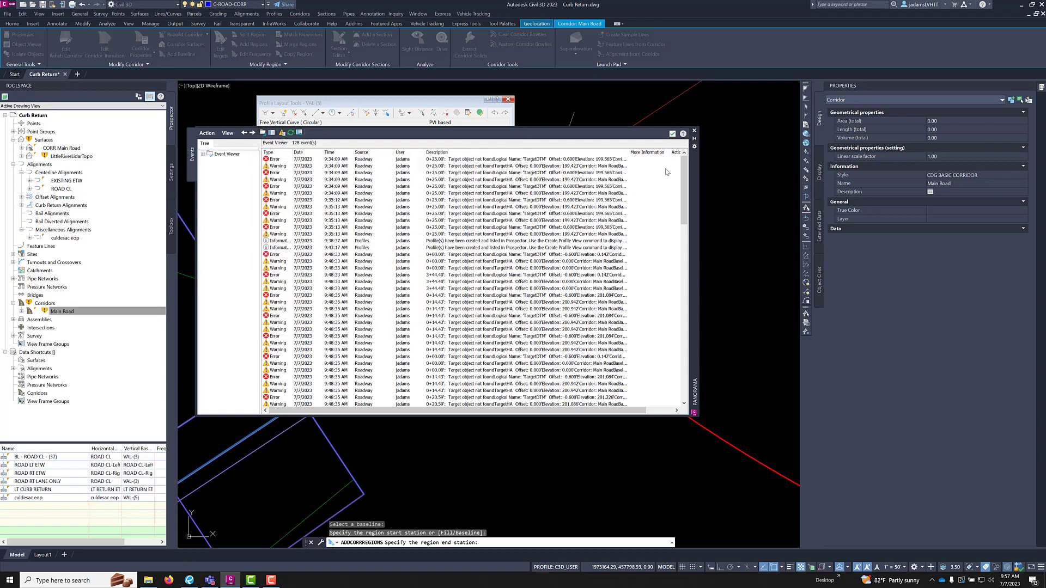
click(672, 133)
scroll(403, 368, up, 5)
scroll(403, 368, down, 5)
scroll(455, 421, up, 3)
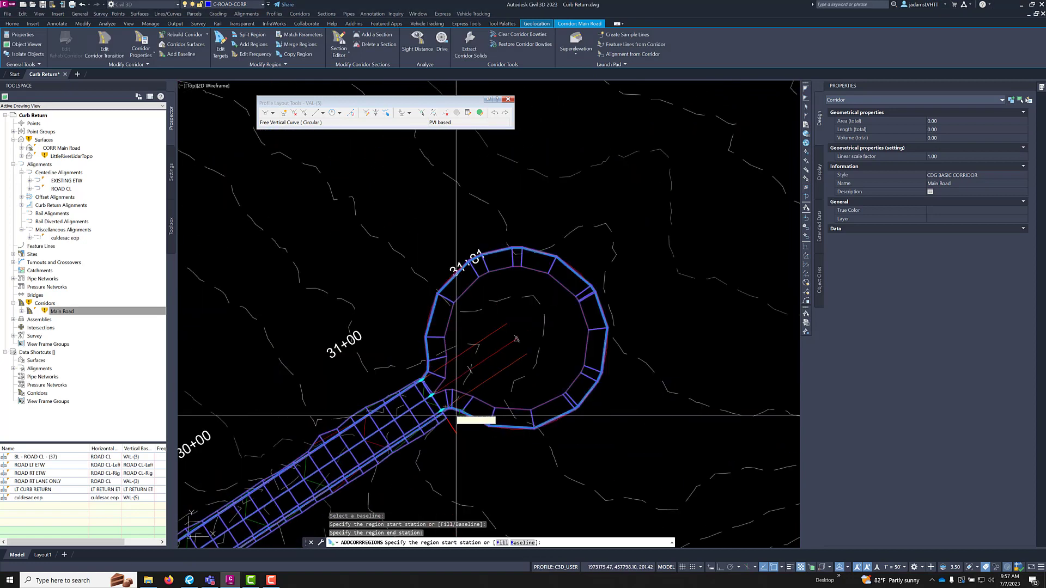
key(Escape)
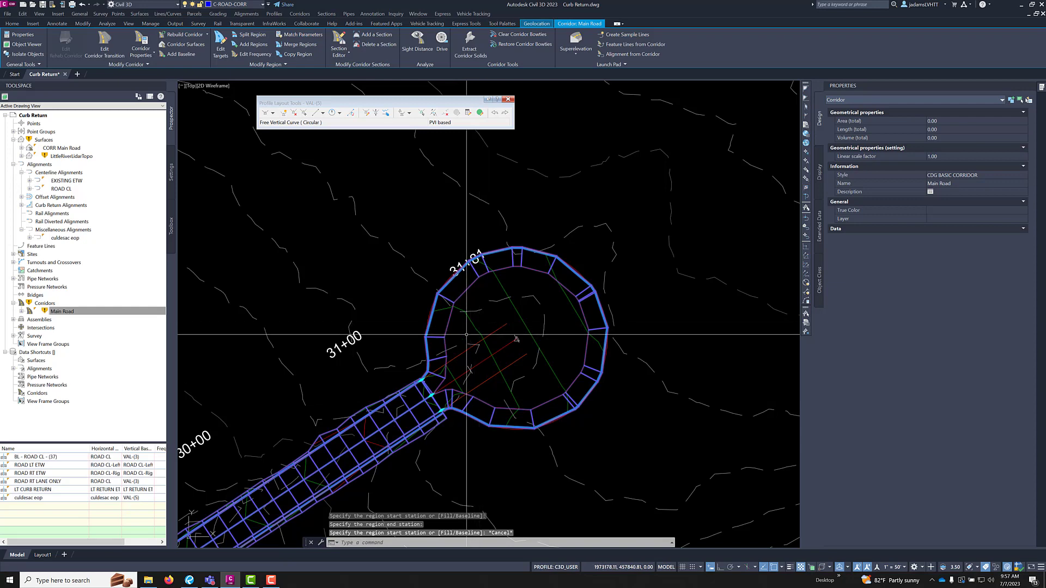
- Set the LT RETURN region's curve increment to 10' and rebuild the corridor
scroll(463, 337, up, 2)
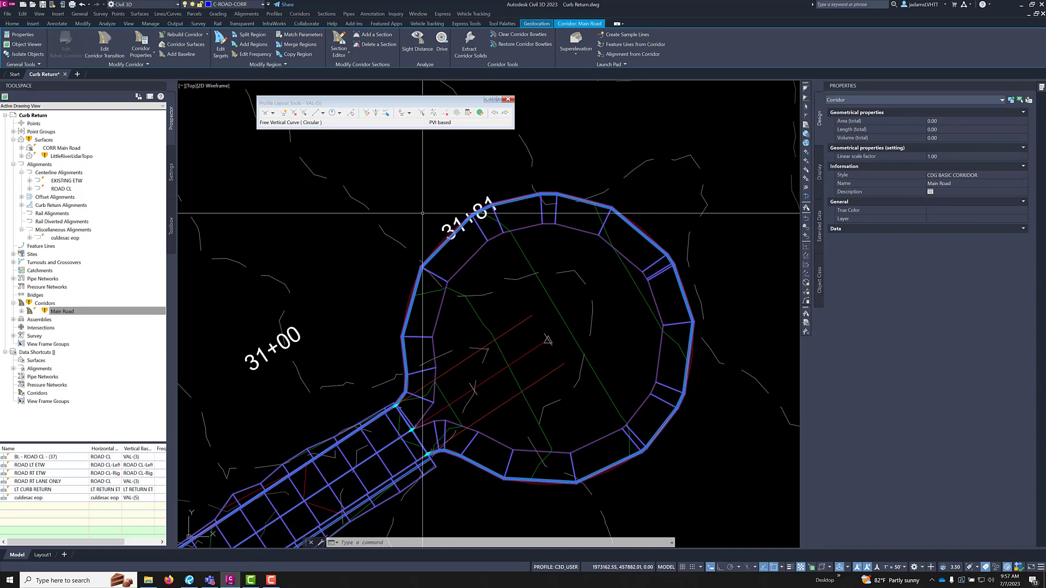
right_click(451, 254)
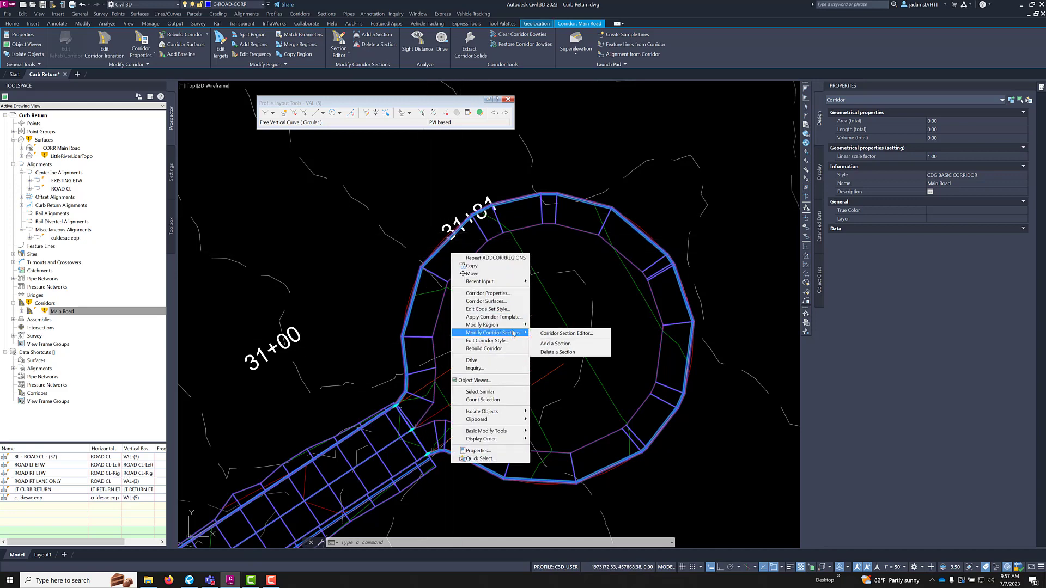
mouse_move(513, 326)
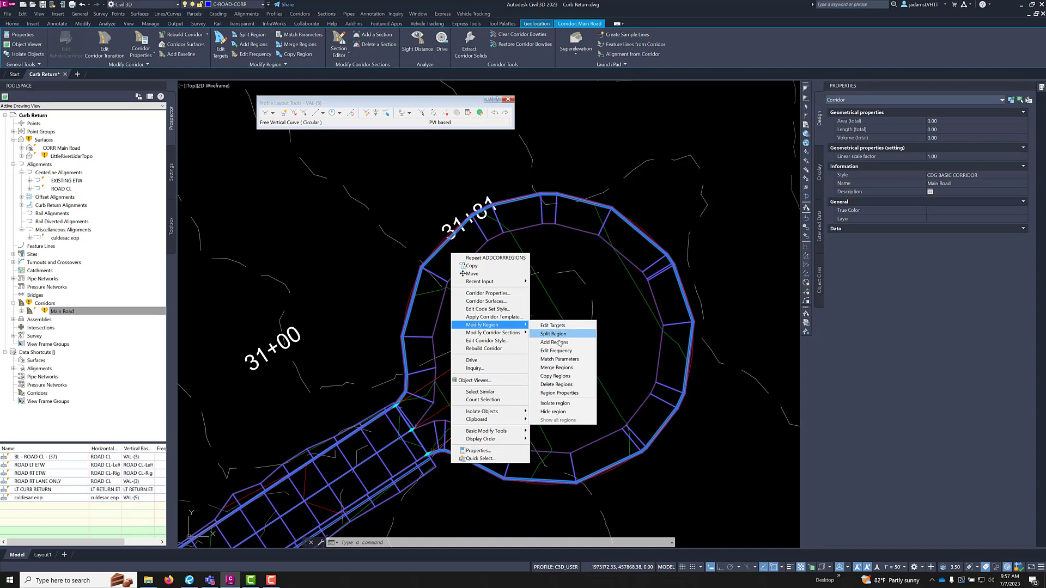
click(563, 353)
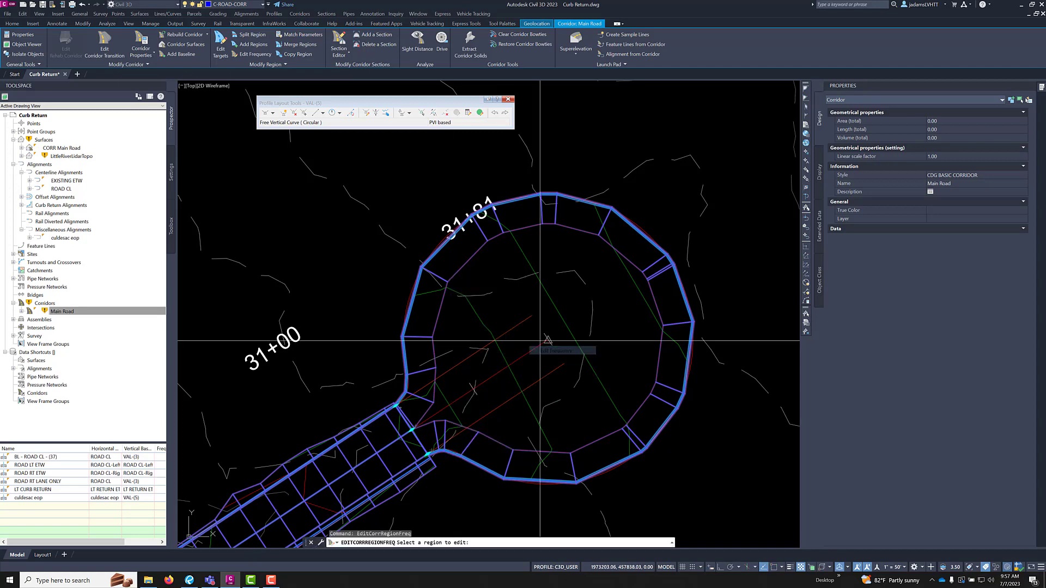
click(434, 304)
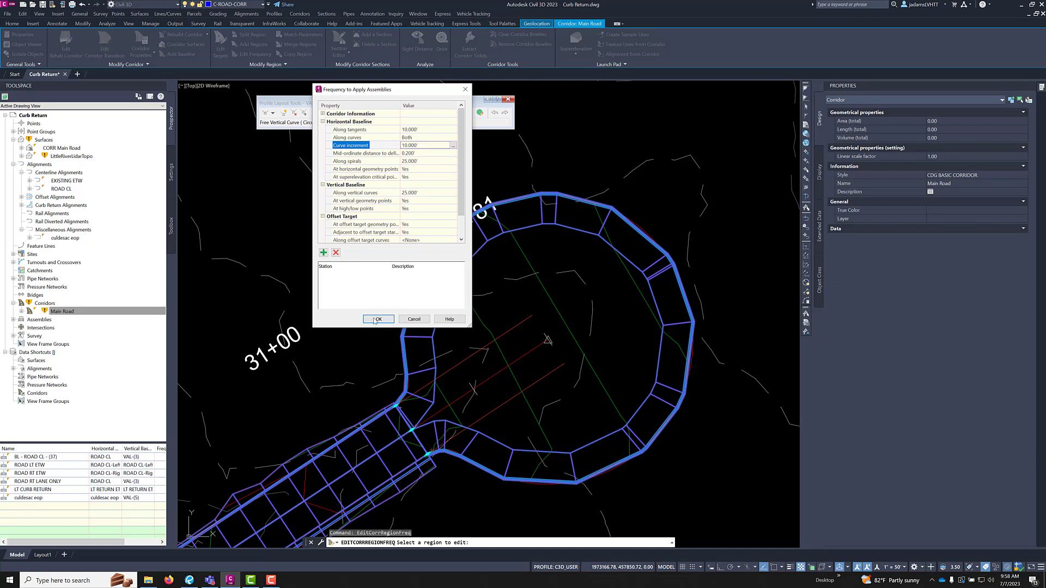
click(377, 320)
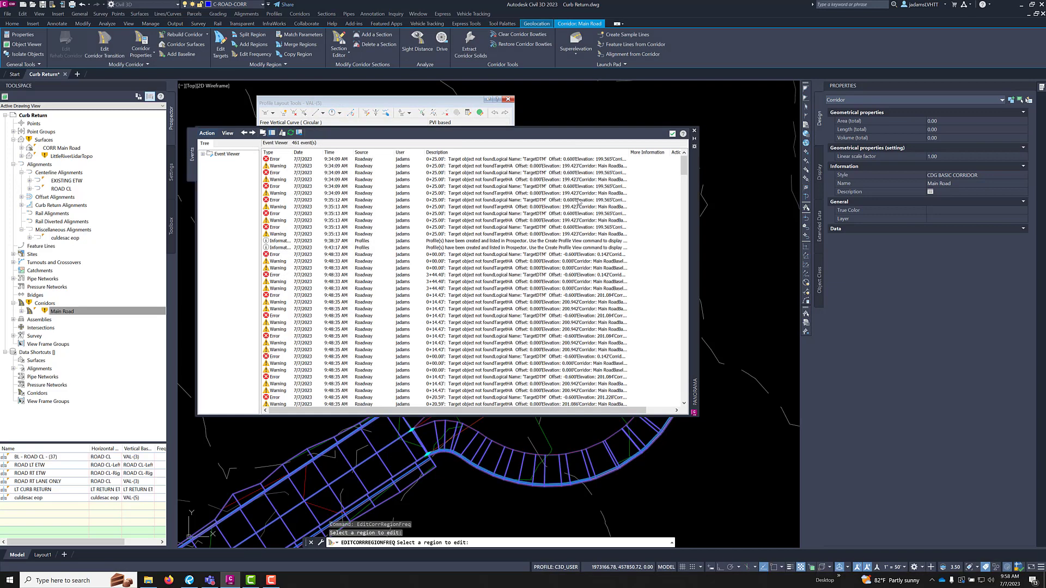
click(672, 134)
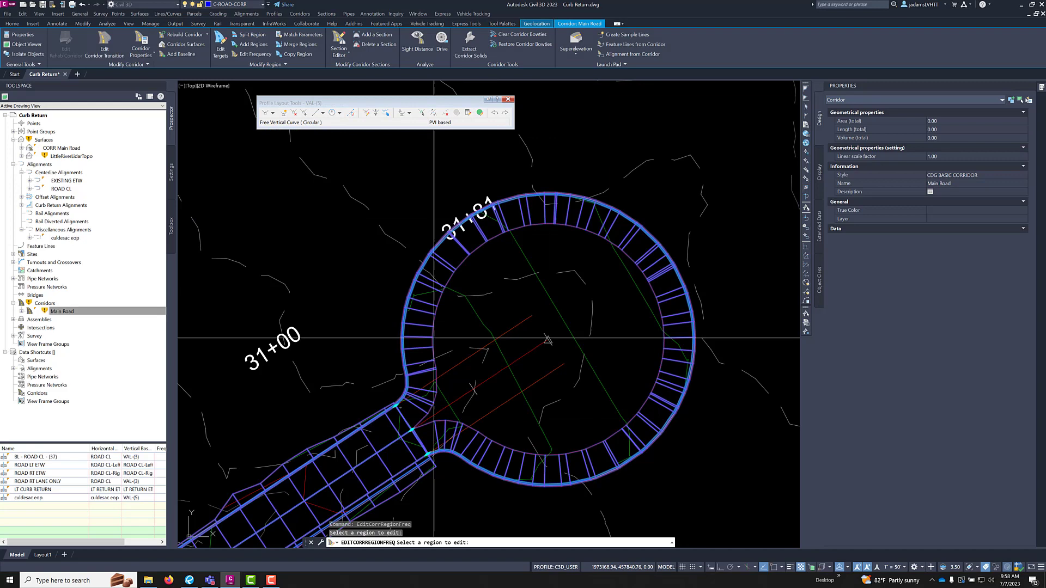
- Close Profile Layout Tools, clear the selection, and reselect the Main Road corridor
scroll(625, 214, up, 5)
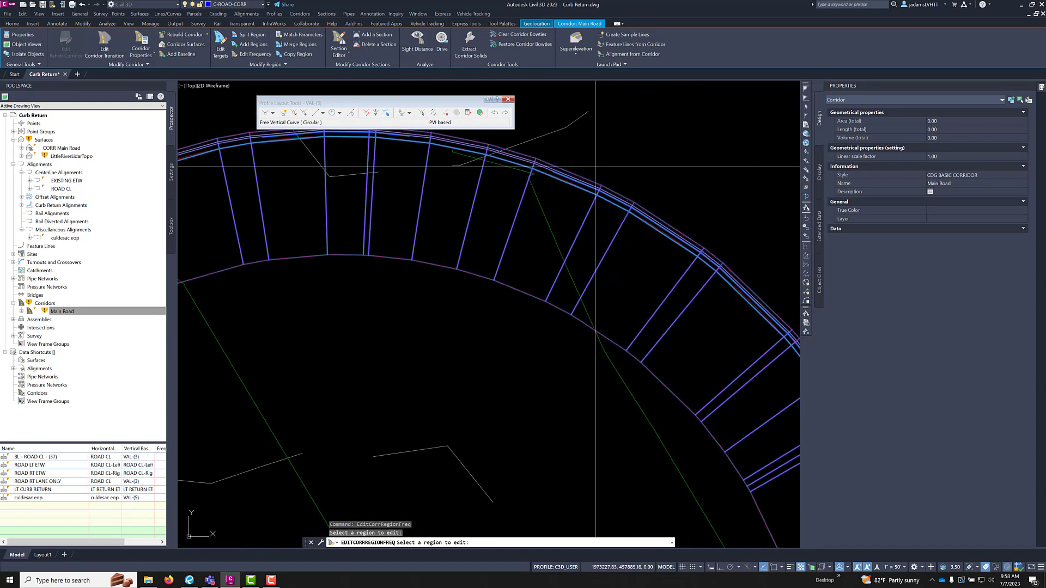
scroll(604, 226, down, 5)
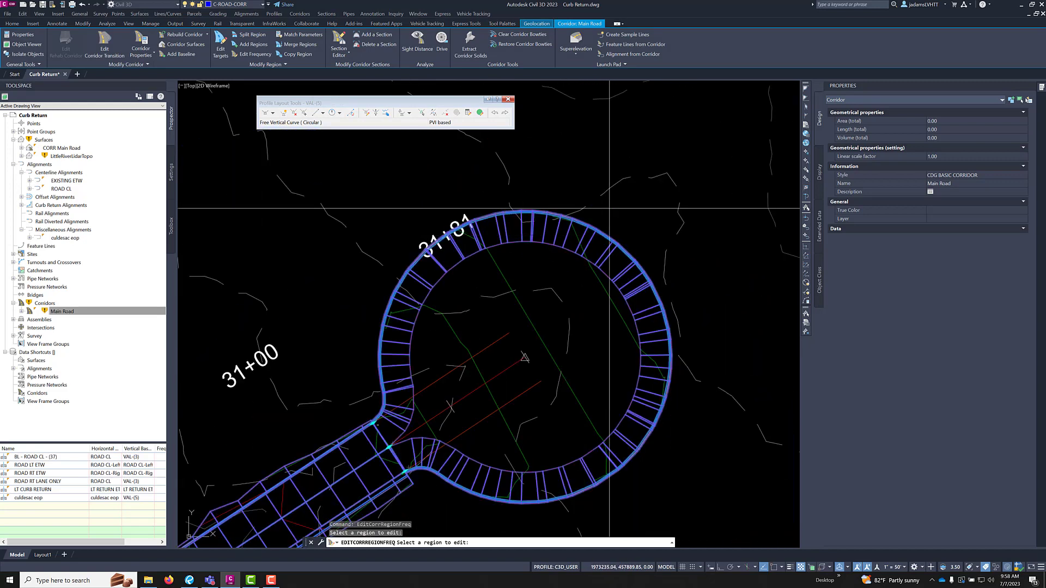
scroll(489, 453, up, 2)
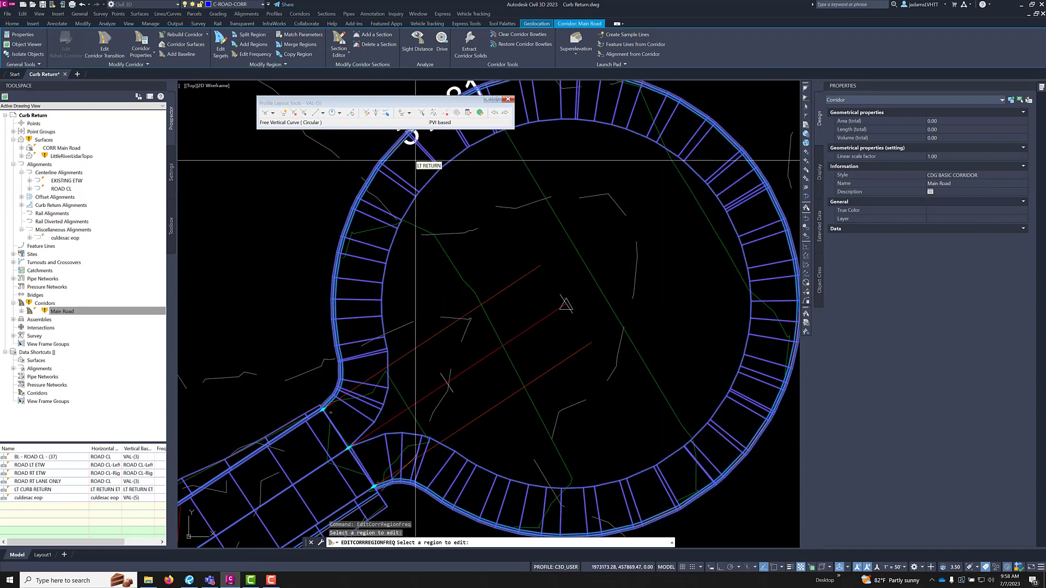
click(507, 101)
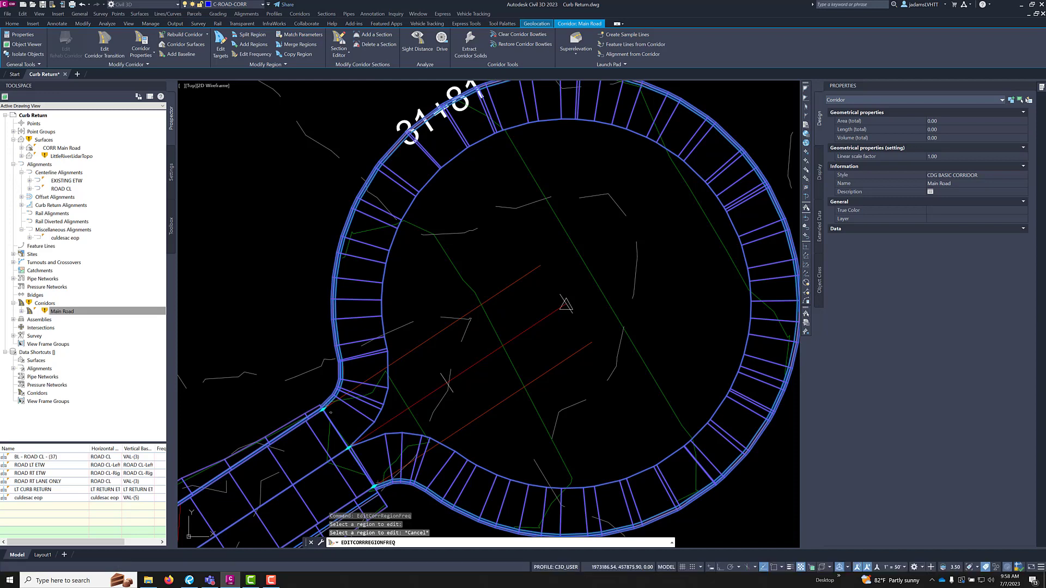
key(Escape)
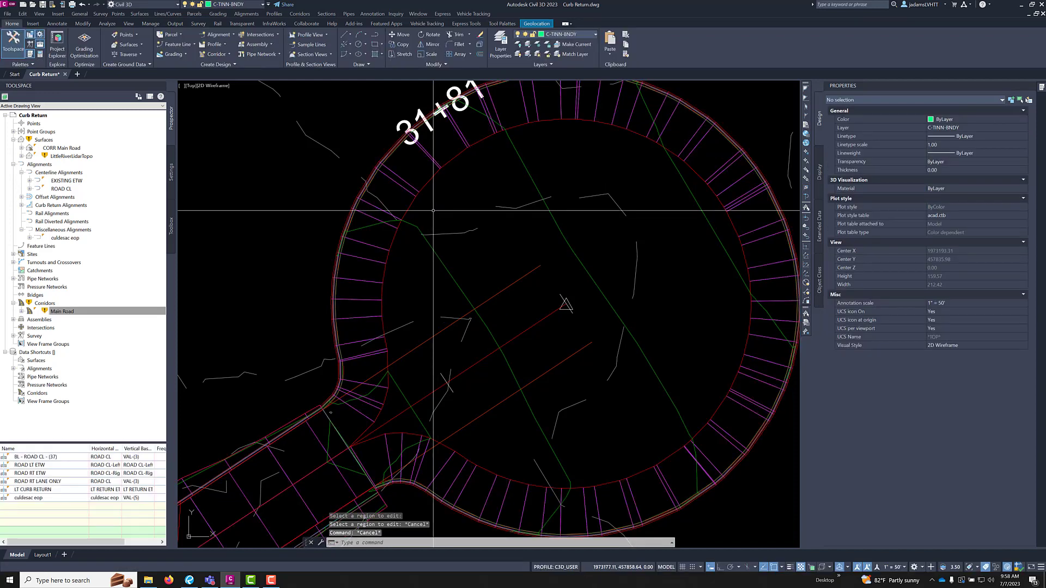
click(412, 185)
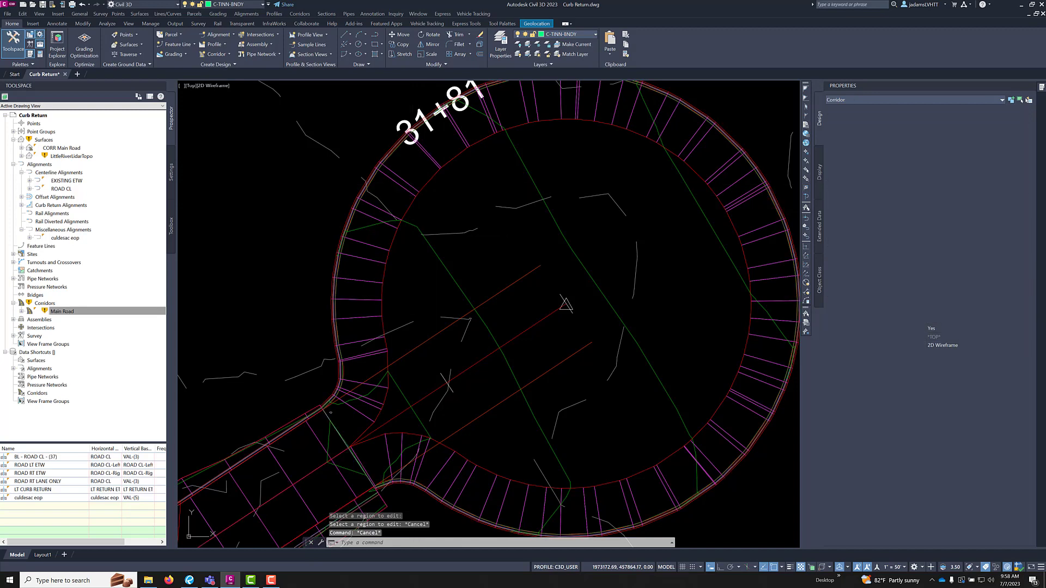
- Open Edit Targets for the Main Road corridor's LT RETURN region
right_click(412, 167)
mouse_move(443, 237)
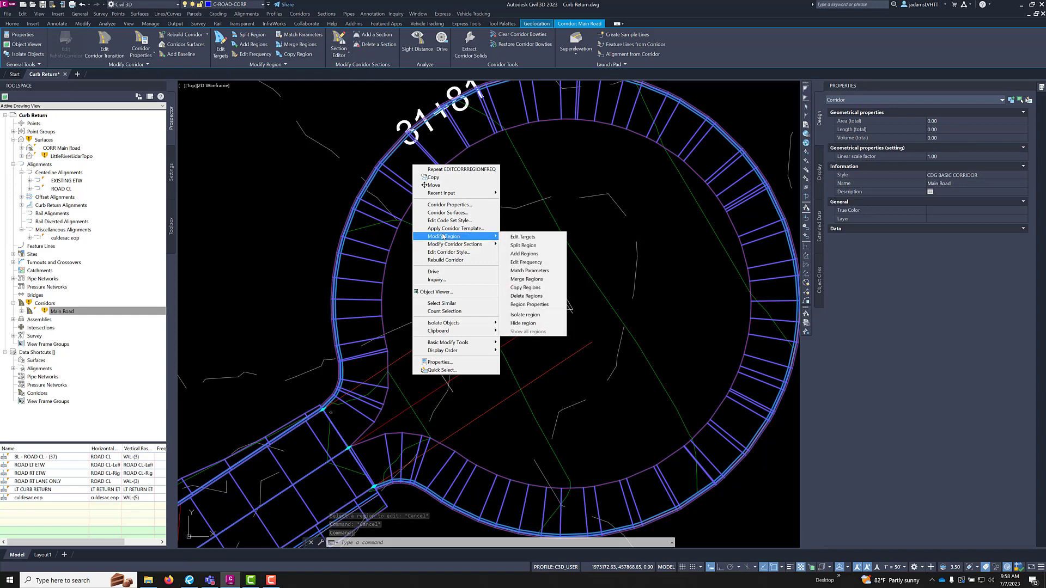
click(523, 237)
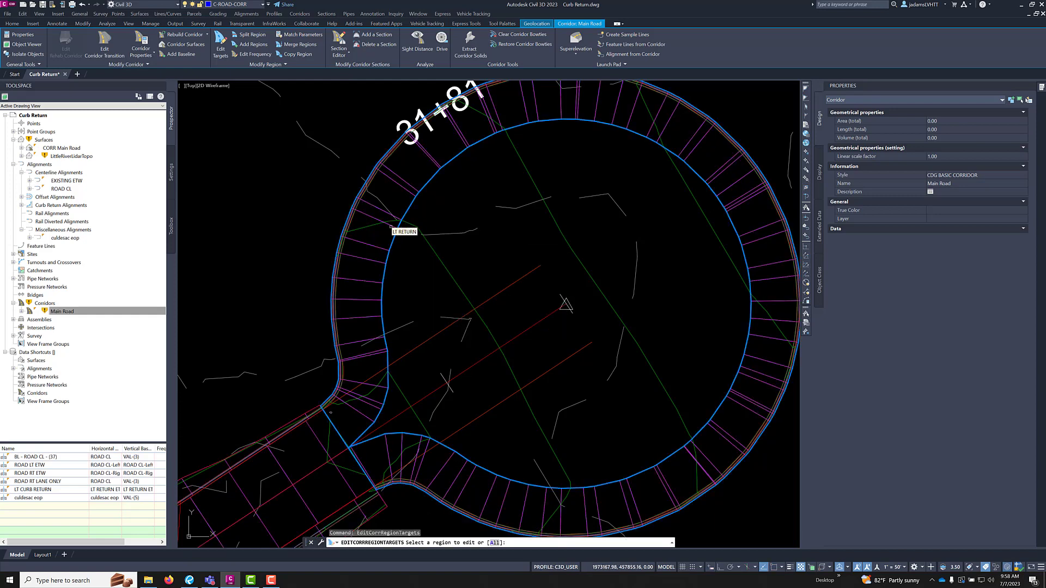
click(396, 229)
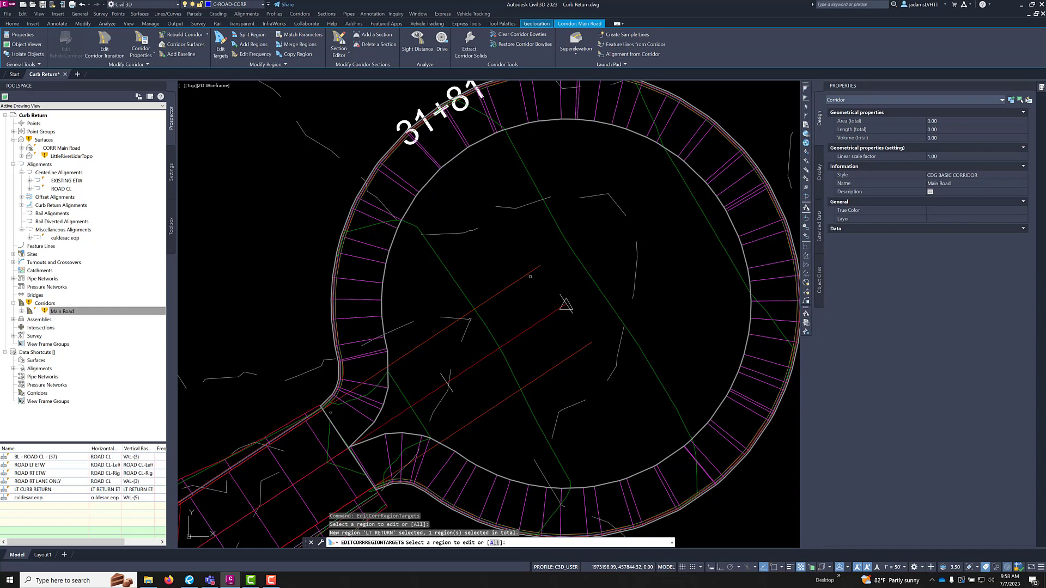
key(Return)
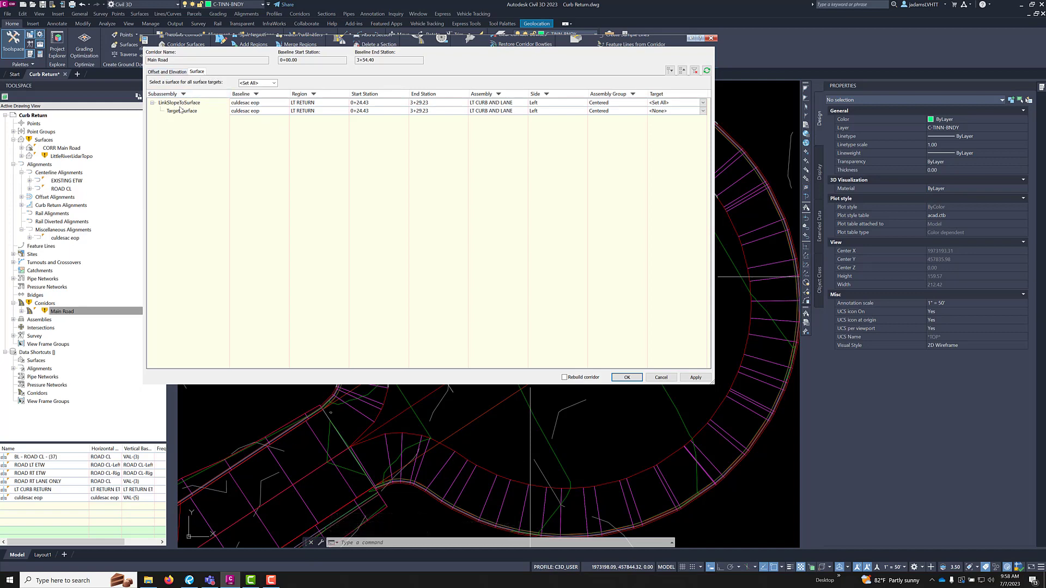
- Target the slope link to LittleRiverLidarTopo and show the offset and elevation targets
click(702, 100)
click(702, 102)
click(685, 118)
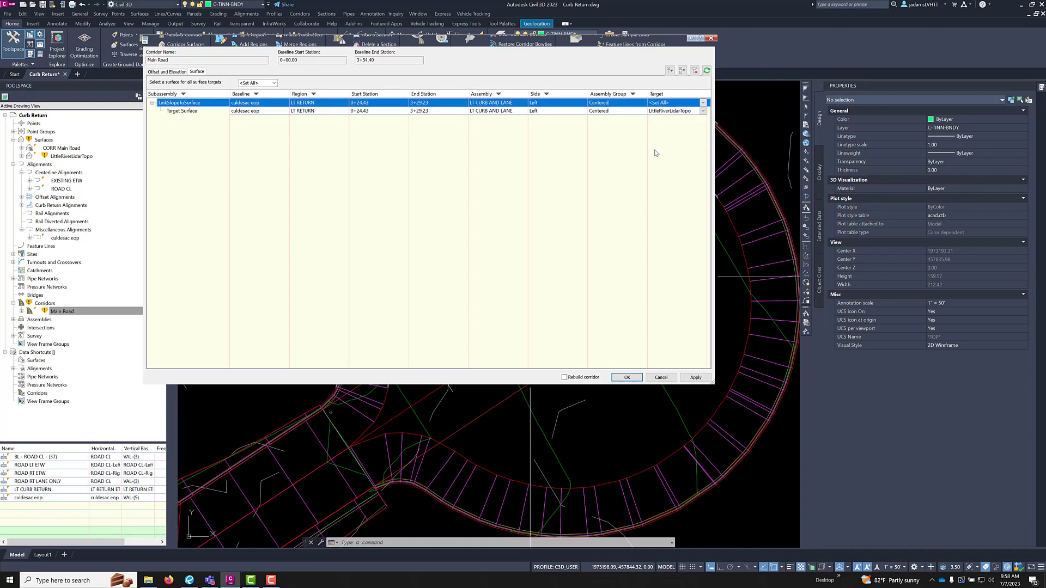
click(174, 72)
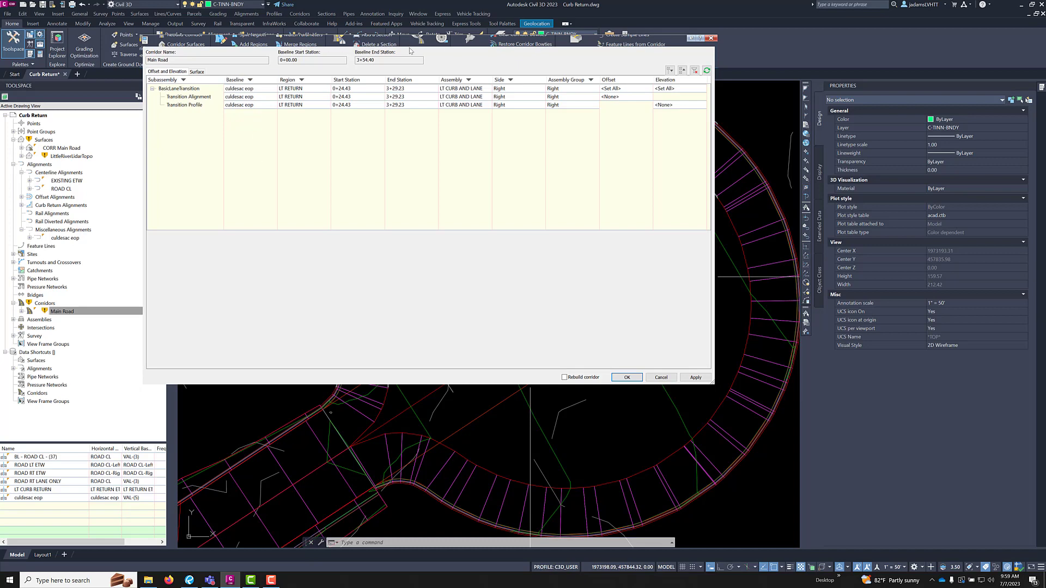
drag(447, 45, 489, 143)
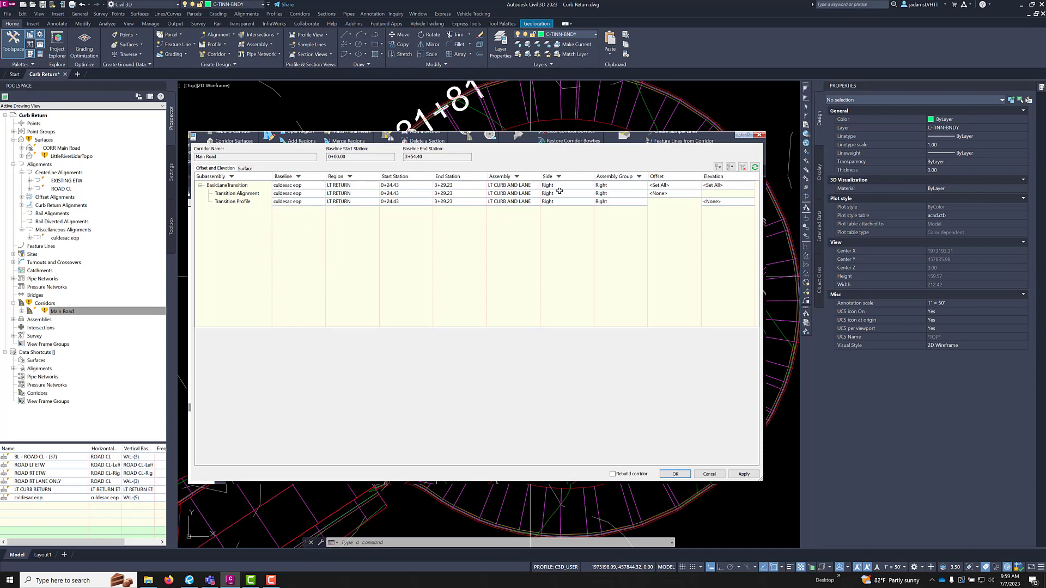
- Set the transition alignment offset target to ROAD CL, picked from the drawing
click(665, 193)
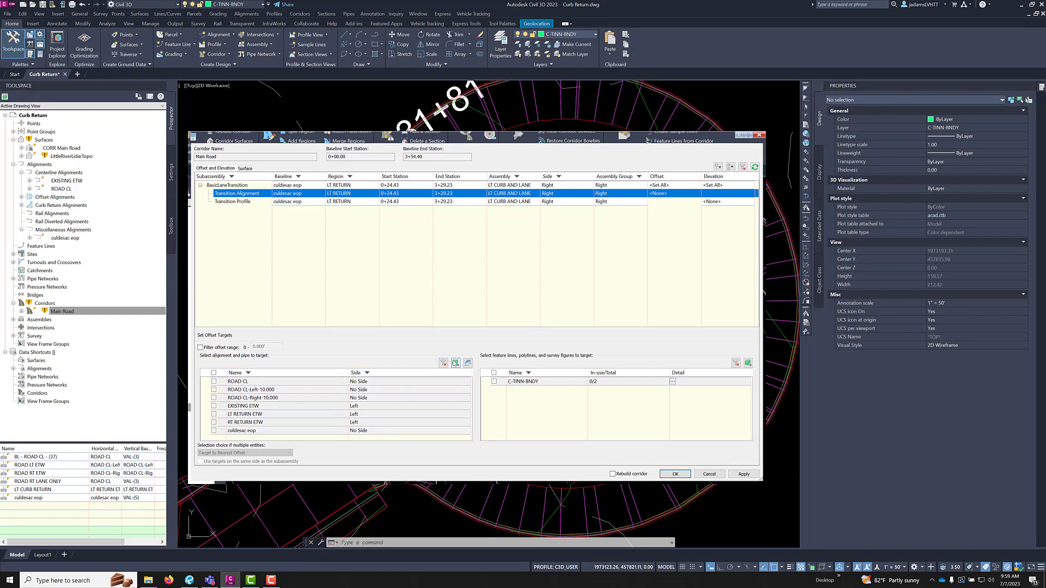
click(455, 363)
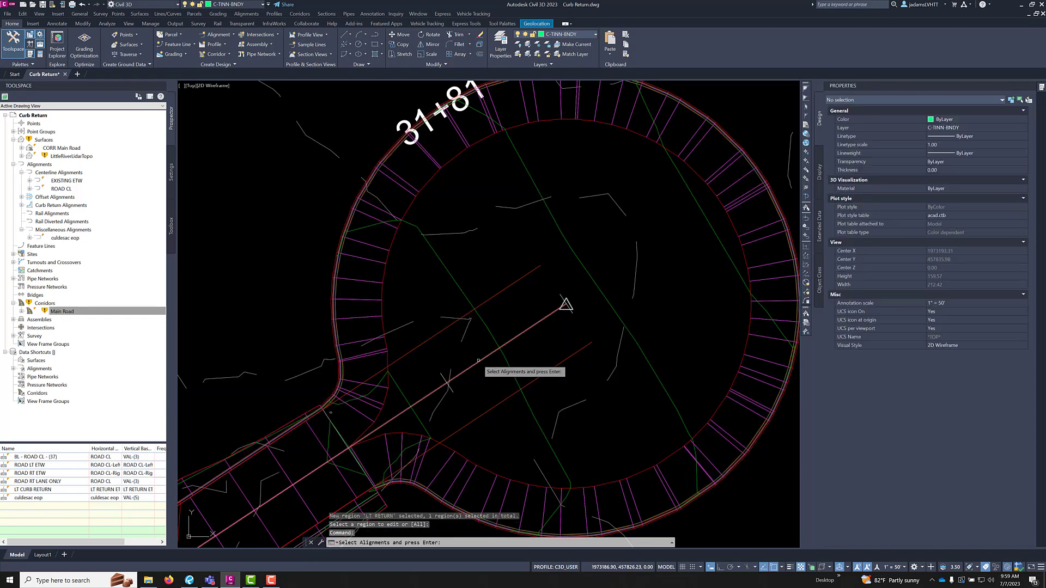
click(477, 360)
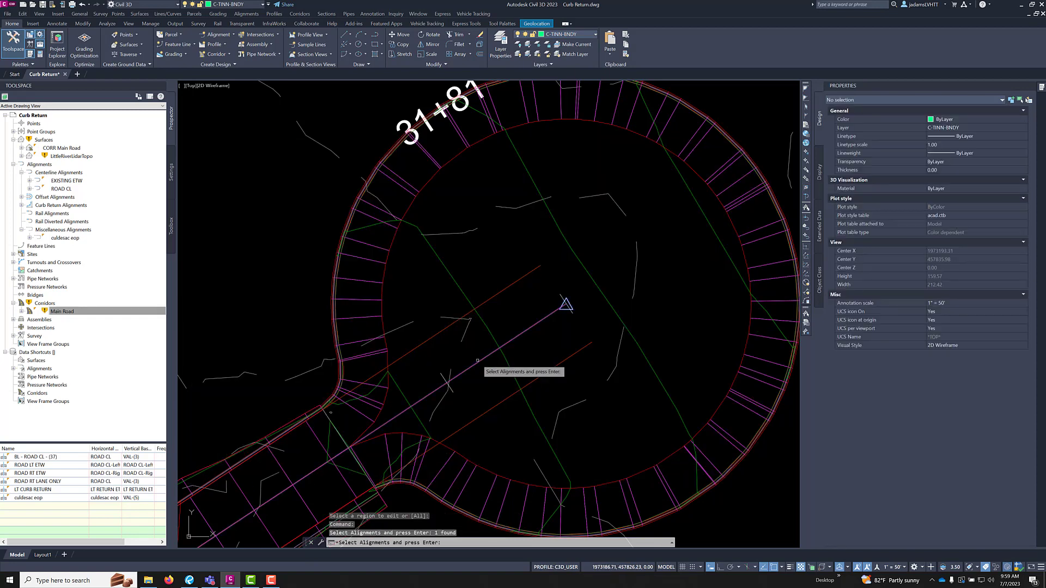
key(Return)
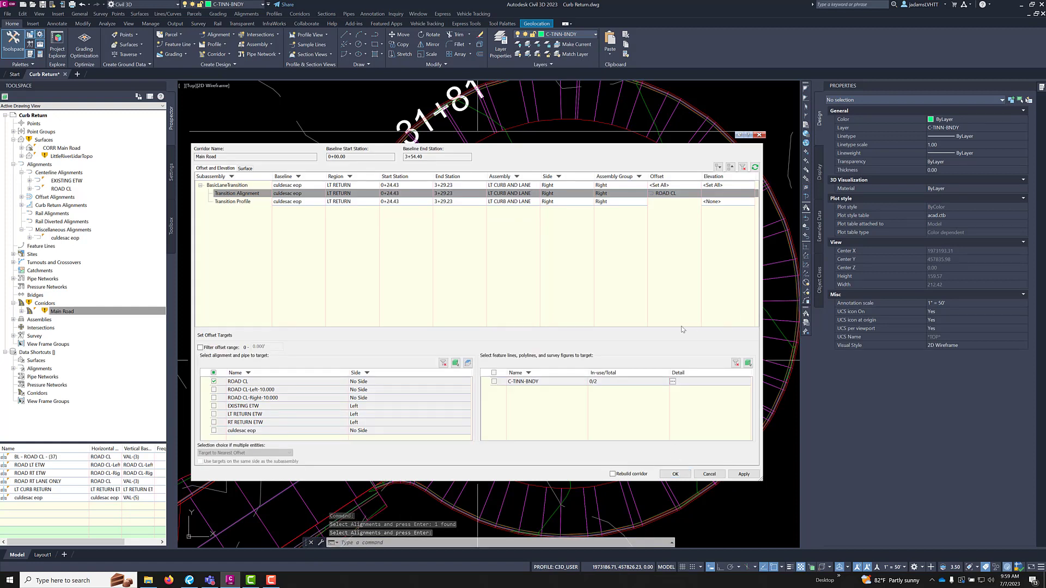
- Set the transition profile elevation target to VAL-(3) in the Set Elevation Targets list
click(721, 203)
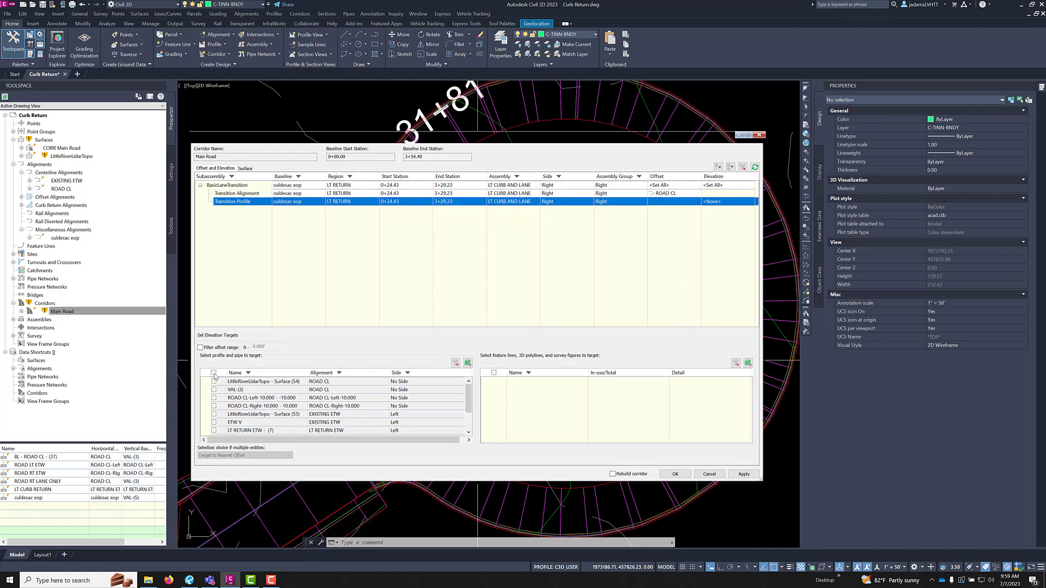
click(214, 376)
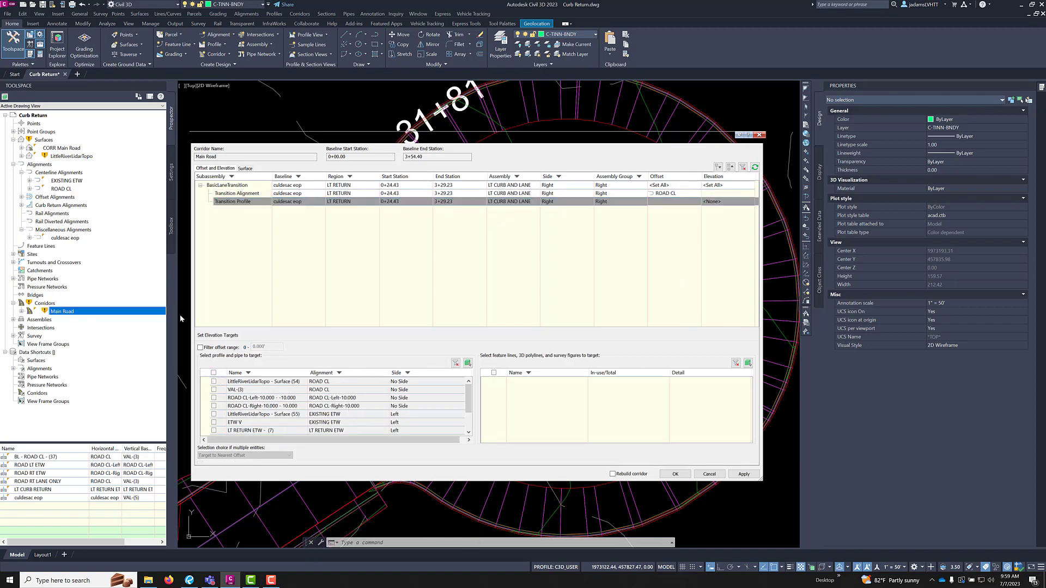
click(467, 363)
click(482, 358)
key(Return)
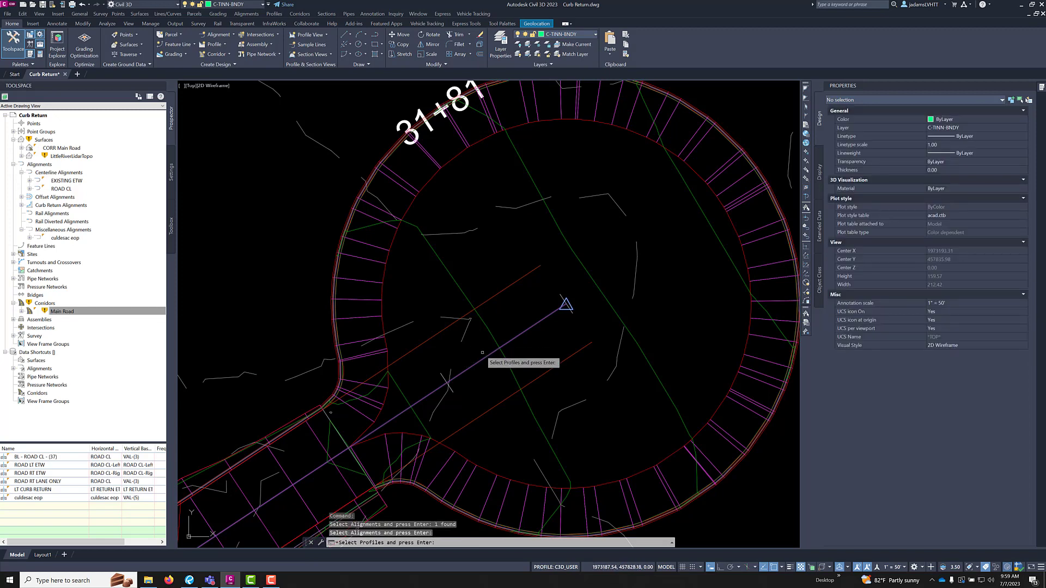
click(482, 359)
key(Return)
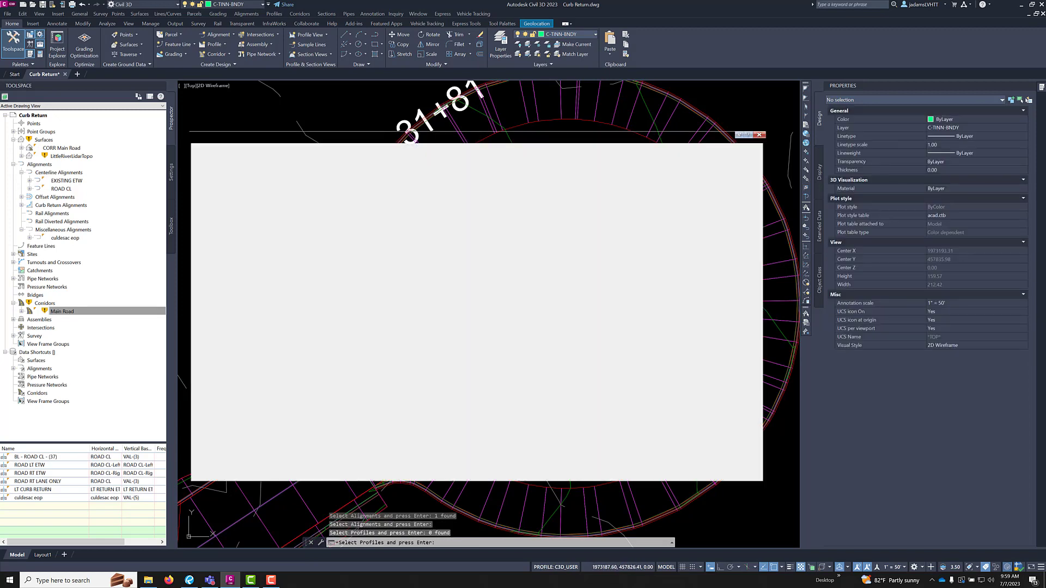
click(213, 422)
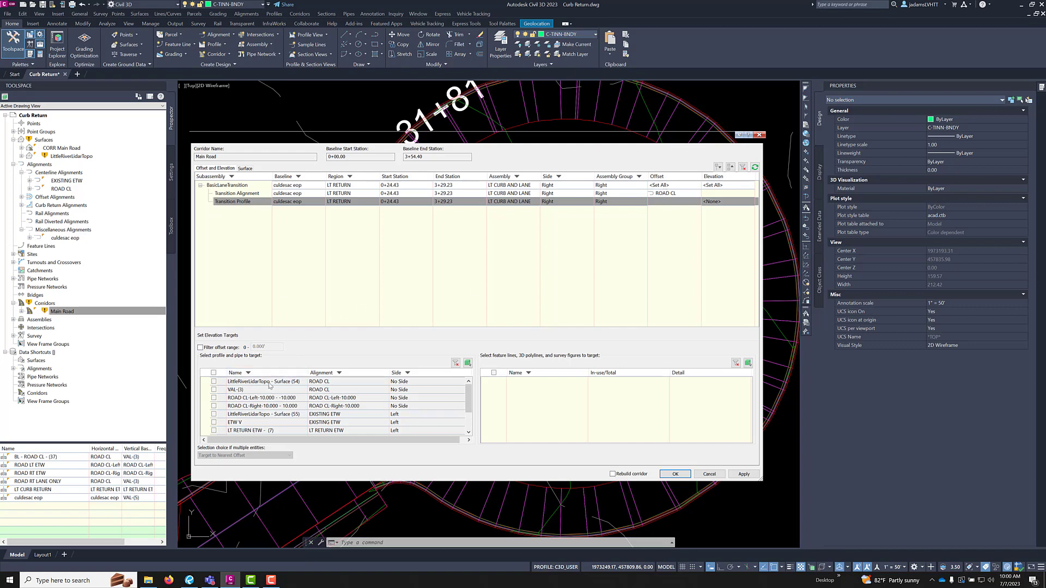
click(251, 390)
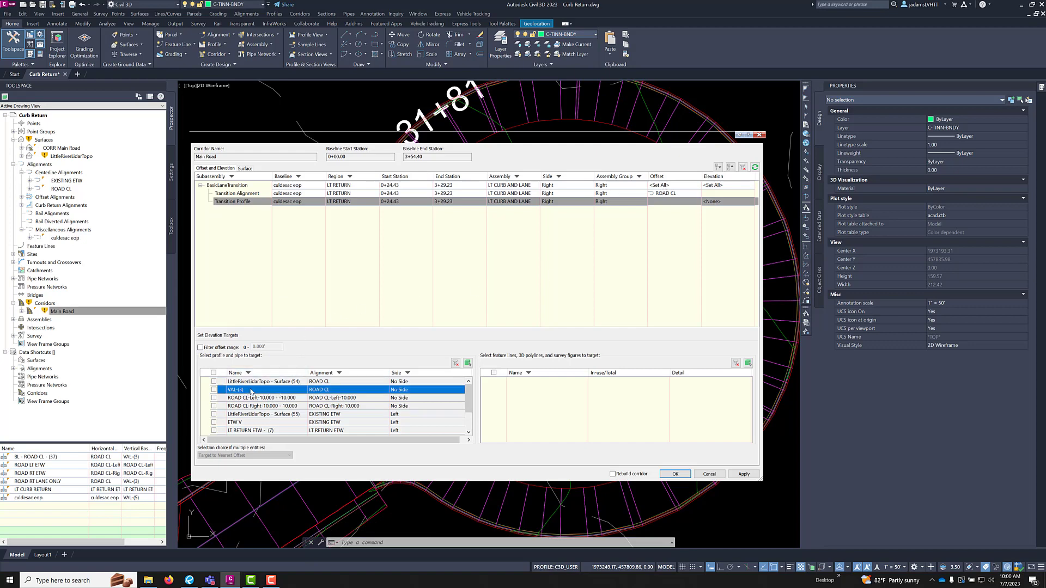
click(214, 390)
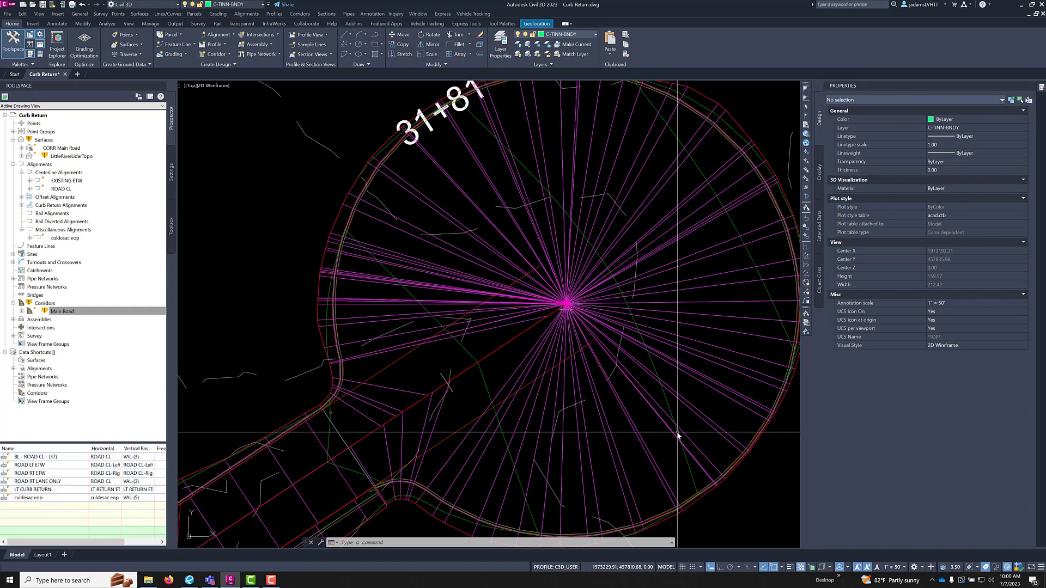
scroll(677, 431, down, 4)
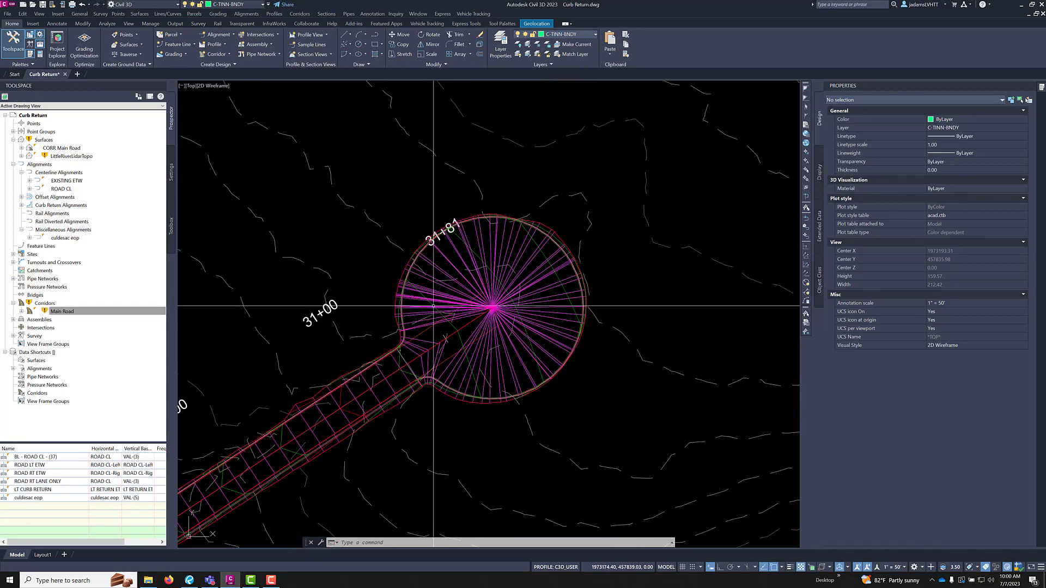
scroll(474, 240, down, 3)
scroll(490, 234, up, 7)
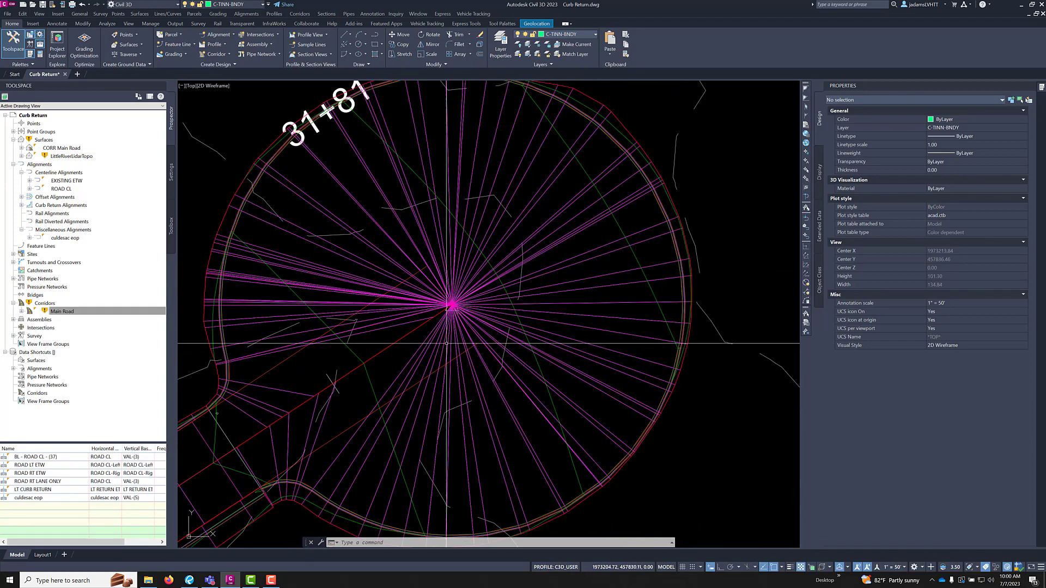
scroll(430, 315, down, 5)
scroll(370, 305, up, 4)
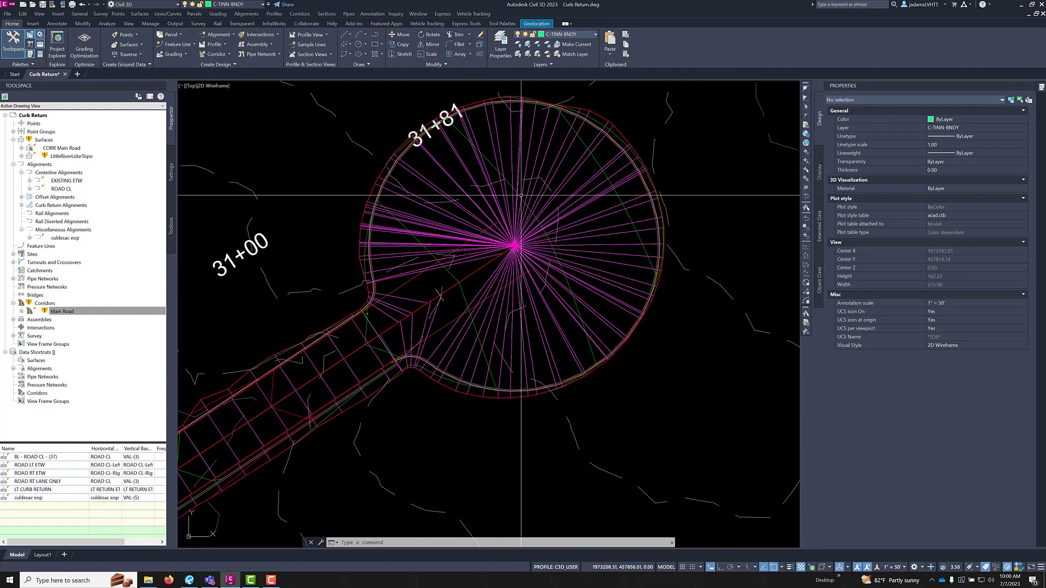
scroll(518, 180, down, 5)
scroll(509, 247, up, 5)
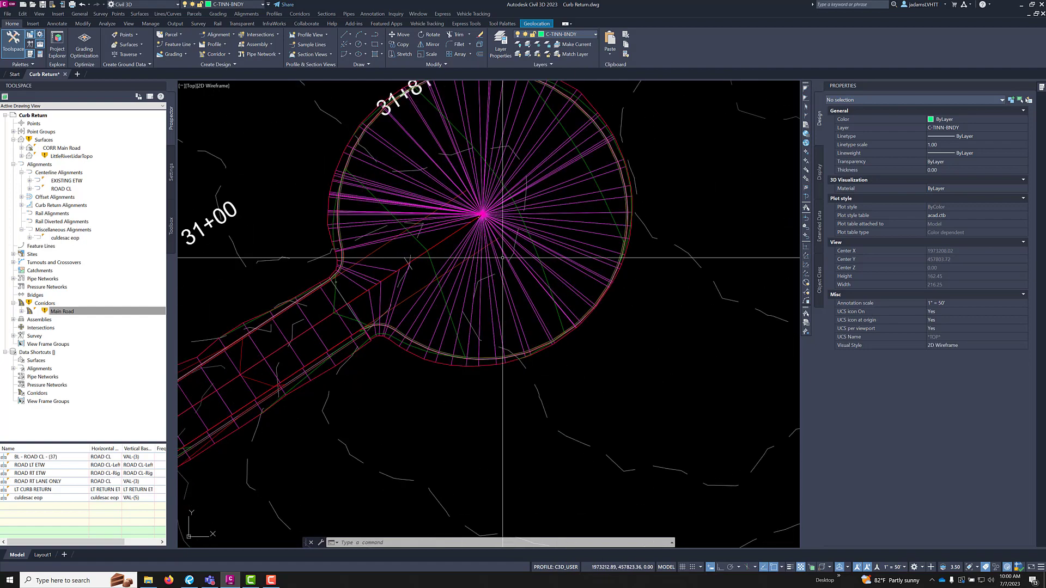
scroll(474, 271, down, 2)
scroll(570, 252, up, 5)
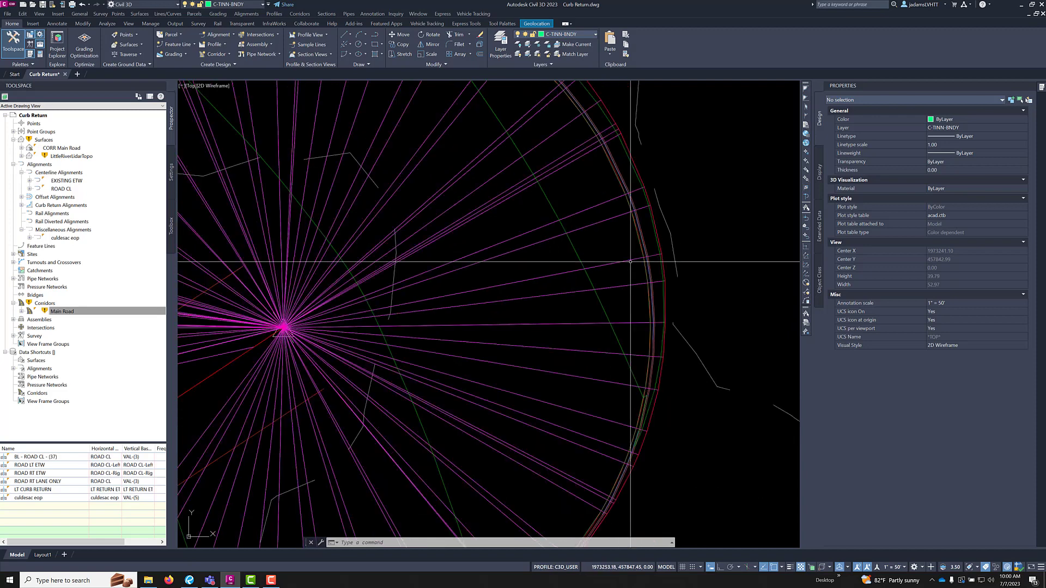
scroll(630, 262, down, 5)
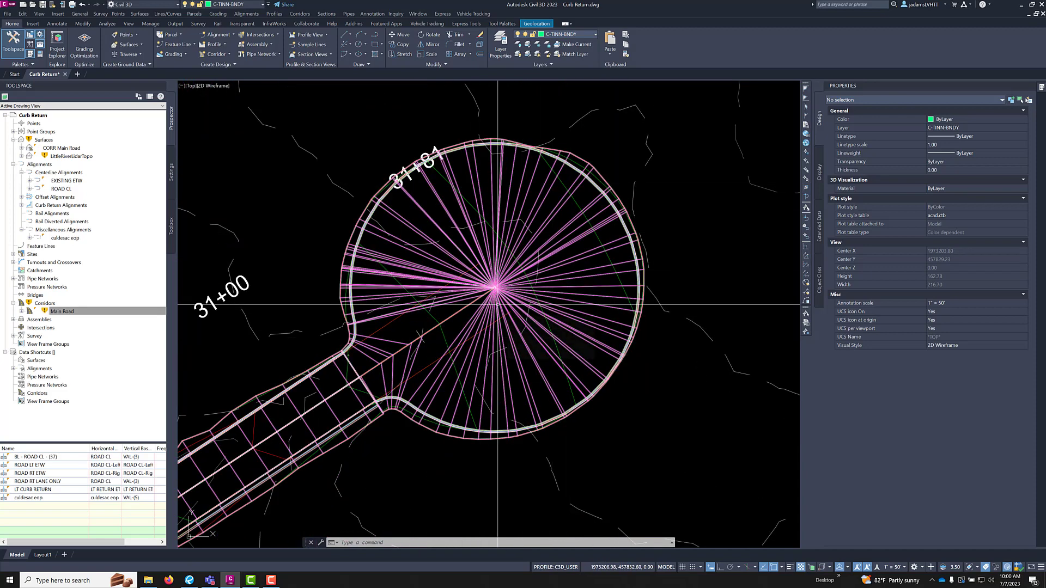
- Cancel the pending profile selection and rebuild the Main Road corridor from Toolspace
right_click(55, 78)
key(Escape)
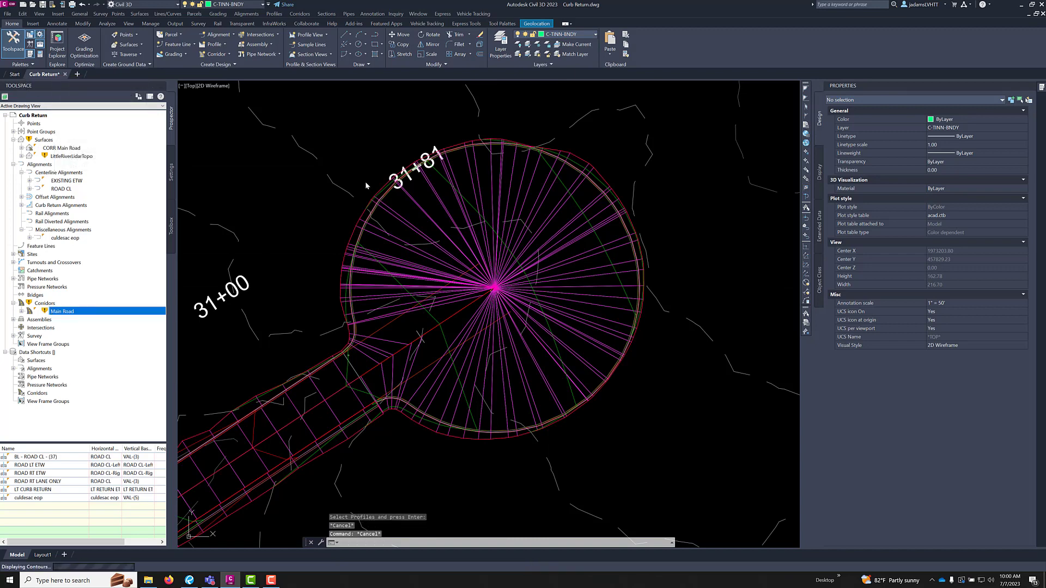
right_click(78, 311)
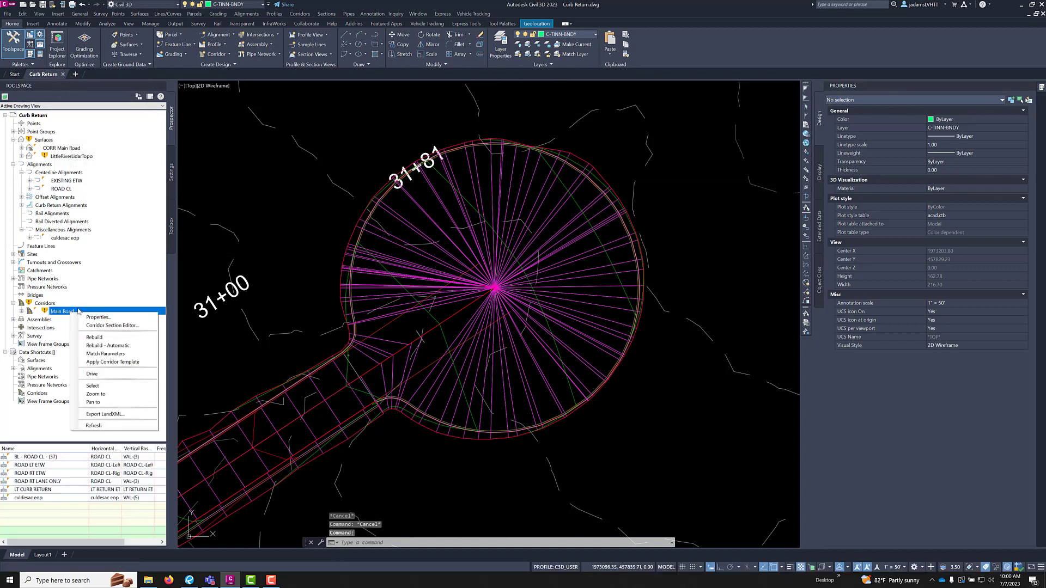
click(94, 337)
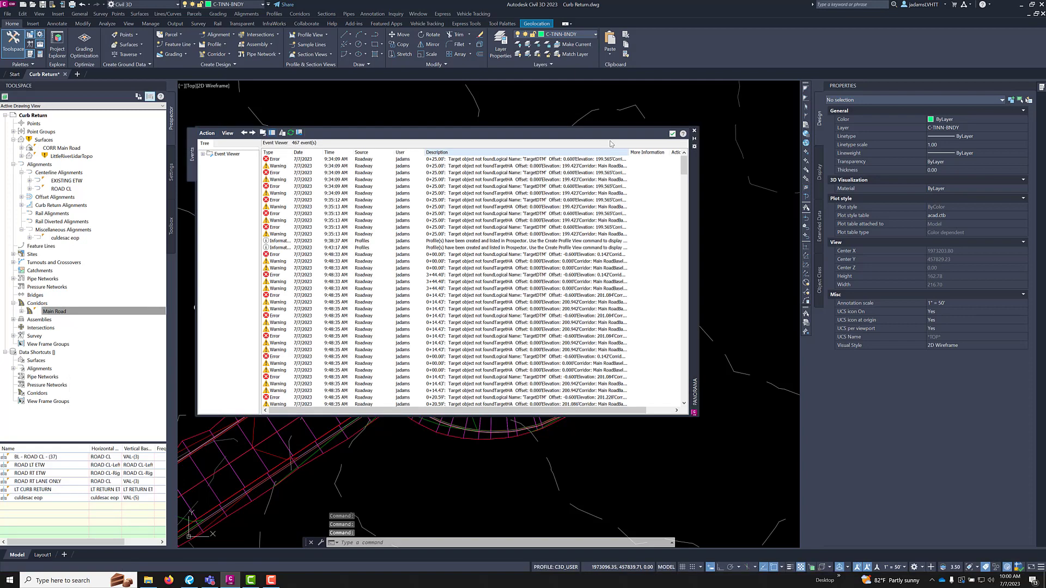
- Dismiss the Event Viewer and select the corridor surface in the cul-de-sac
click(671, 134)
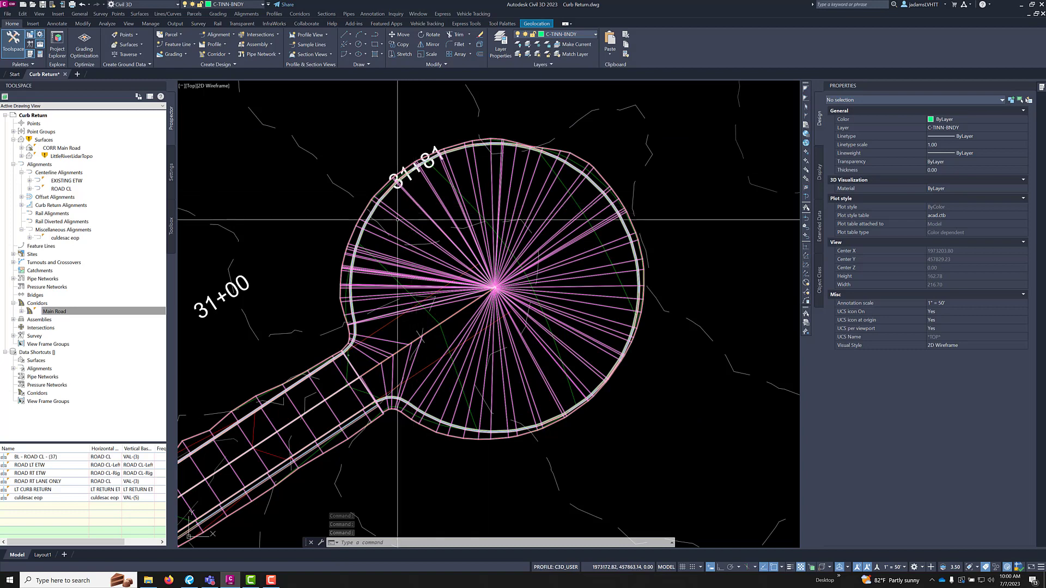
click(434, 319)
right_click(435, 315)
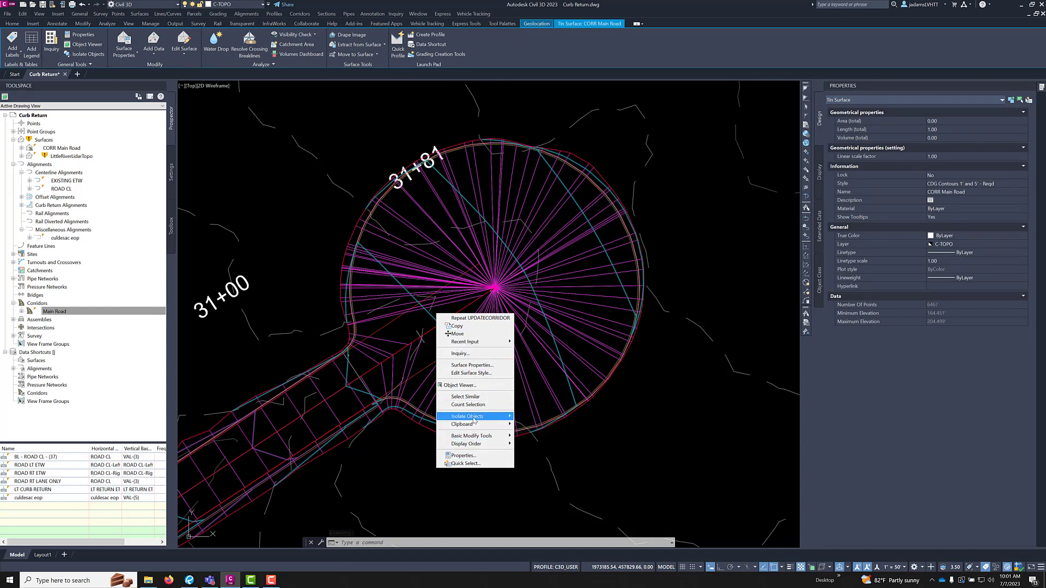
- Show the corridor surface in Object Viewer, centred on the cul-de-sac end
mouse_move(474, 419)
click(470, 385)
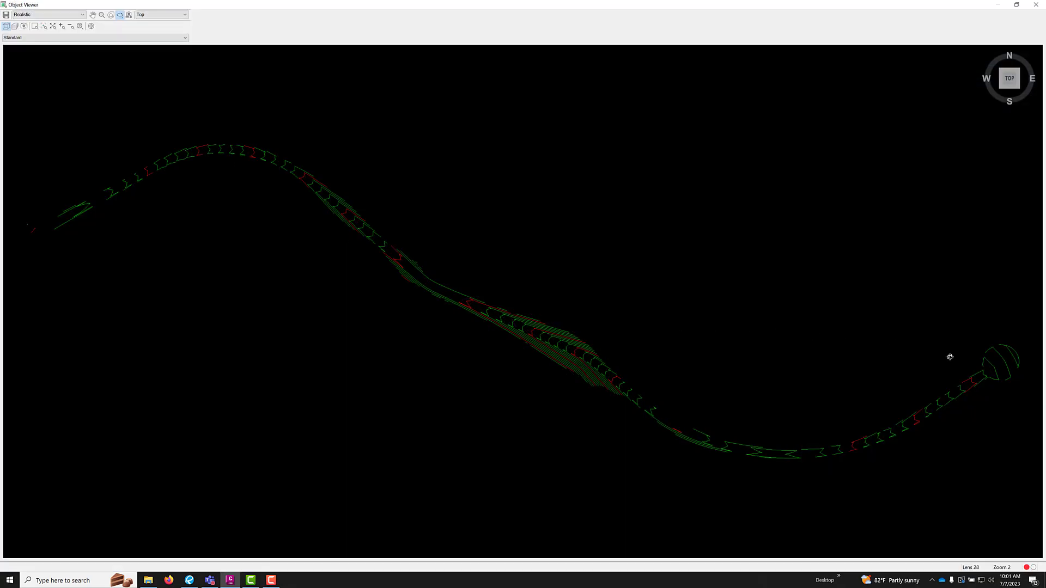
middle_drag(965, 363, 646, 364)
scroll(647, 364, up, 5)
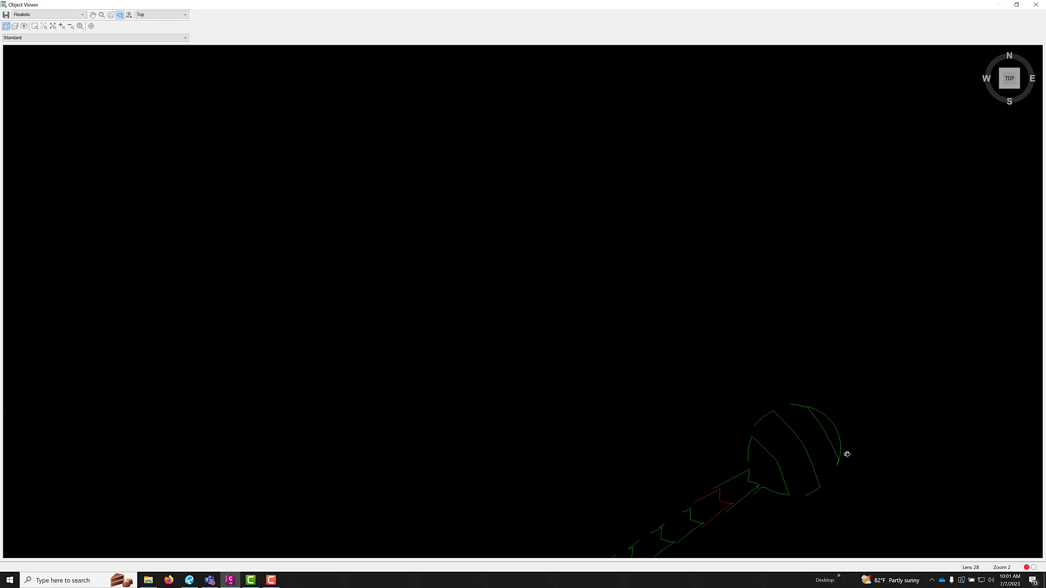
middle_drag(847, 454, 266, 77)
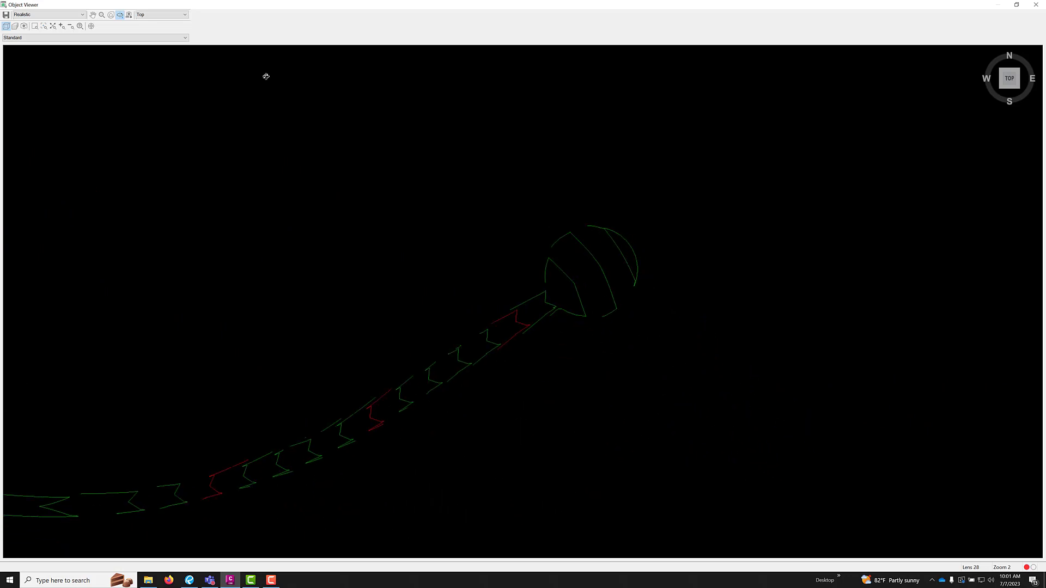
- Change the Object Viewer visual style to Shaded
click(166, 14)
click(76, 40)
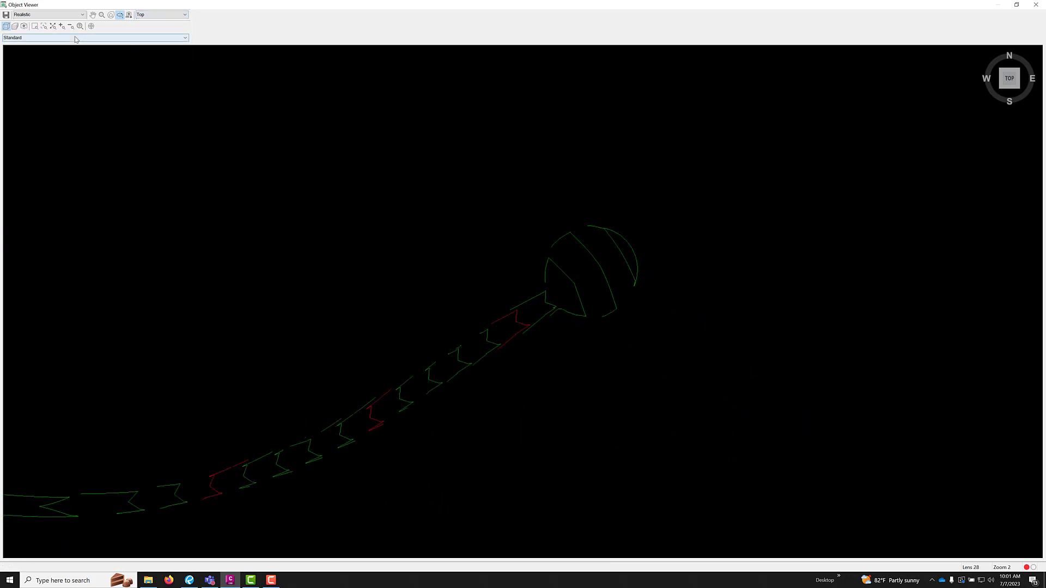
click(70, 38)
click(65, 39)
click(41, 15)
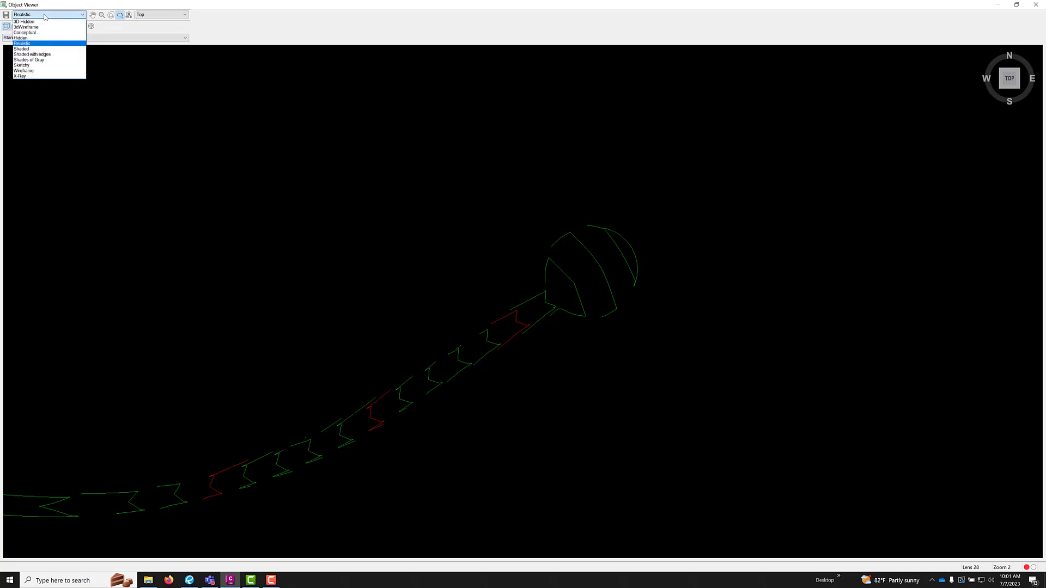
click(22, 49)
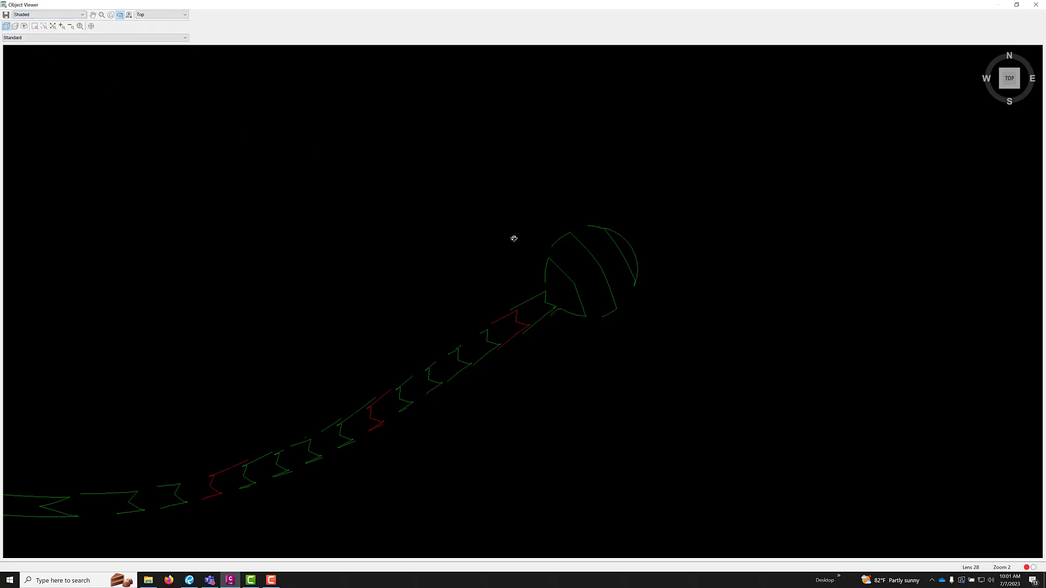
click(39, 17)
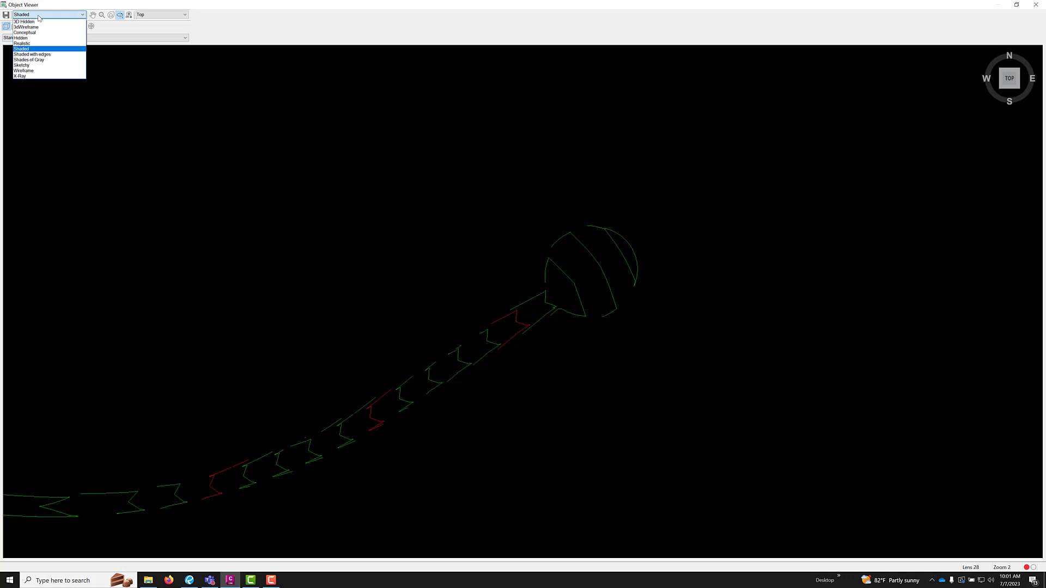
- Switch to Shades of Gray and orbit to inspect the cul-de-sac pad from oblique angles
click(45, 60)
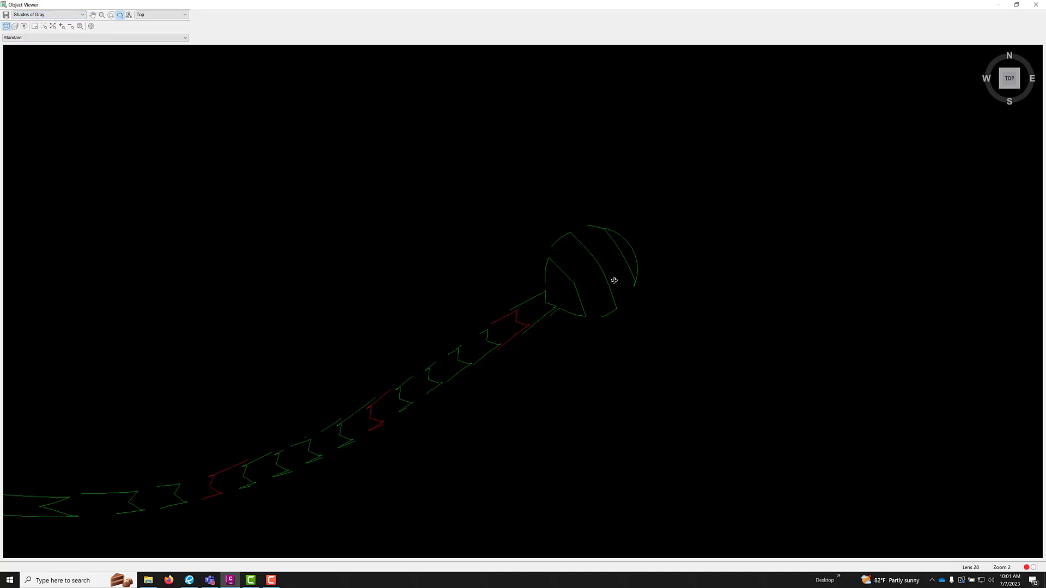
drag(586, 273, 513, 171)
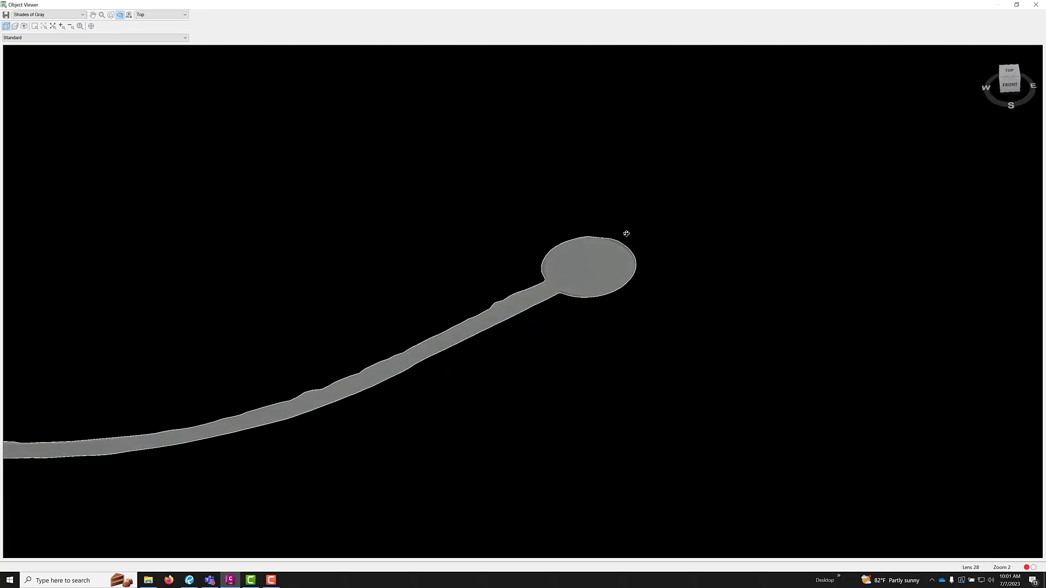
scroll(616, 253, up, 6)
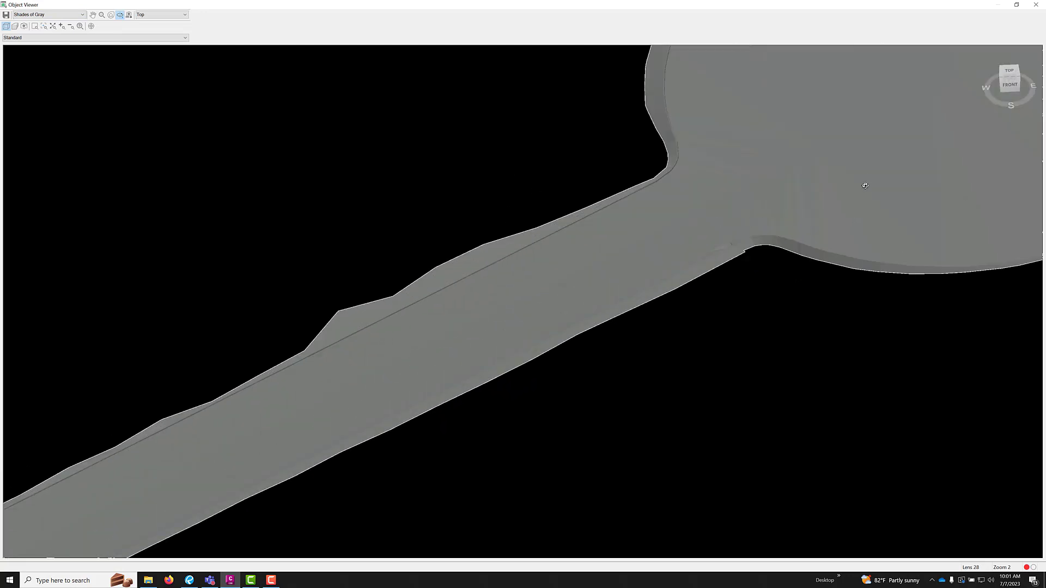
scroll(702, 231, down, 5)
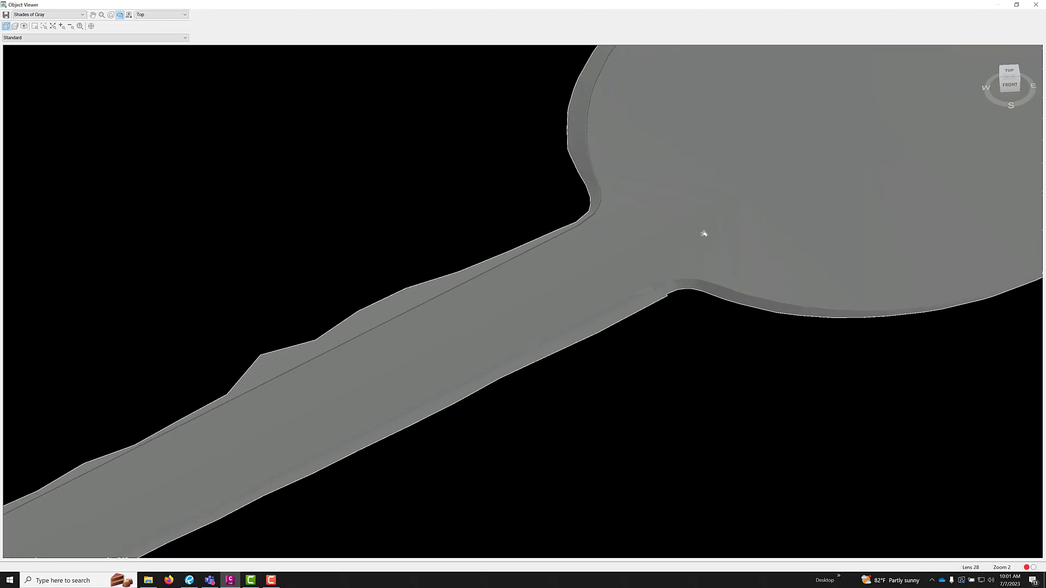
drag(545, 332, 327, 321)
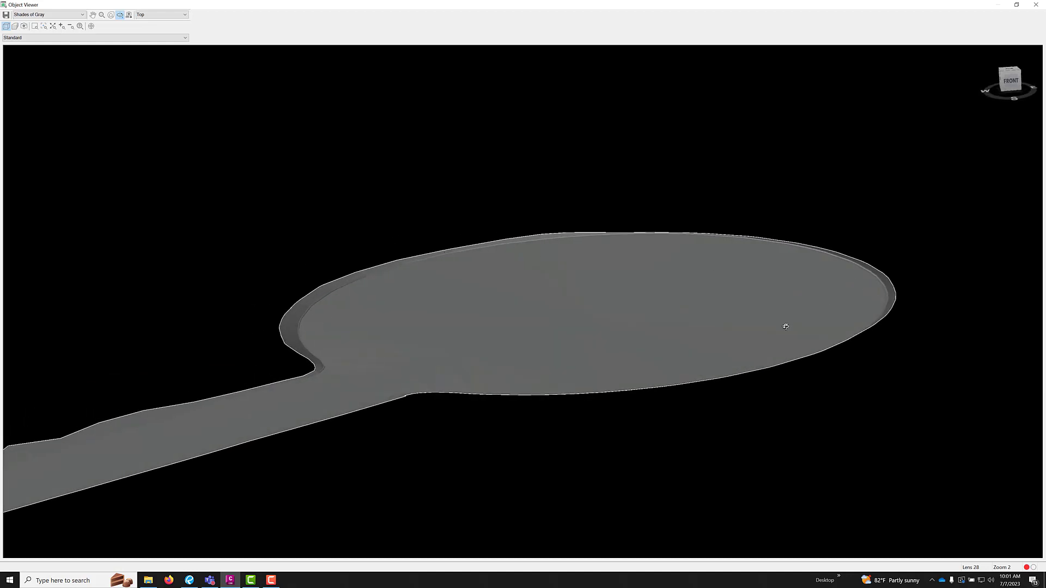
drag(785, 327, 882, 315)
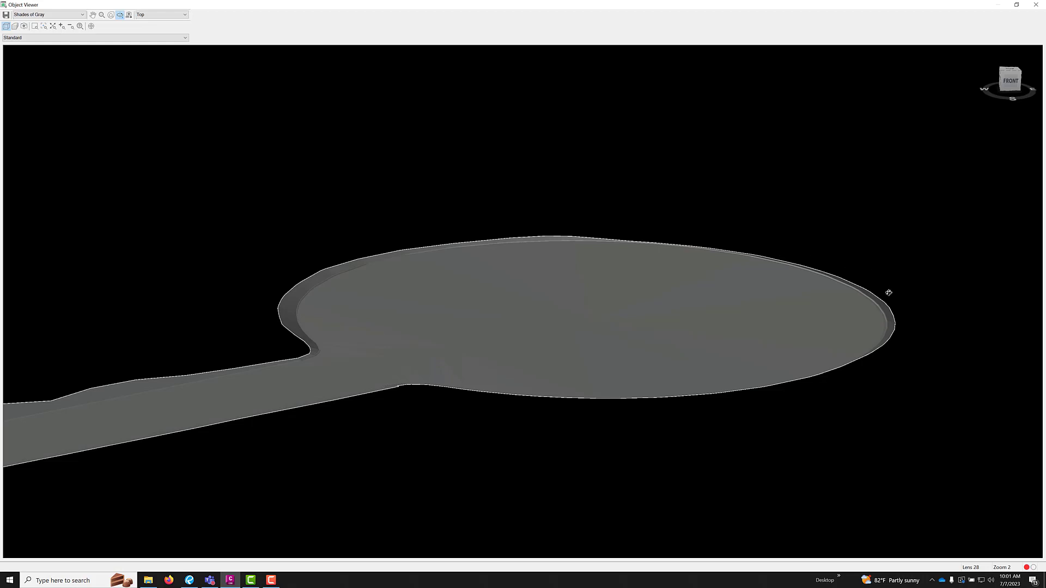
drag(598, 391, 328, 250)
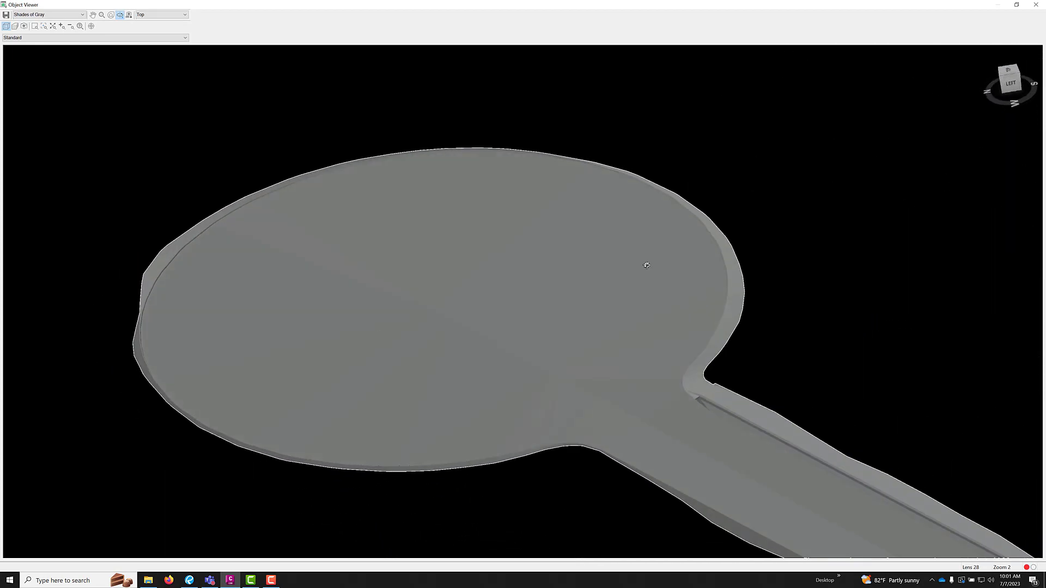